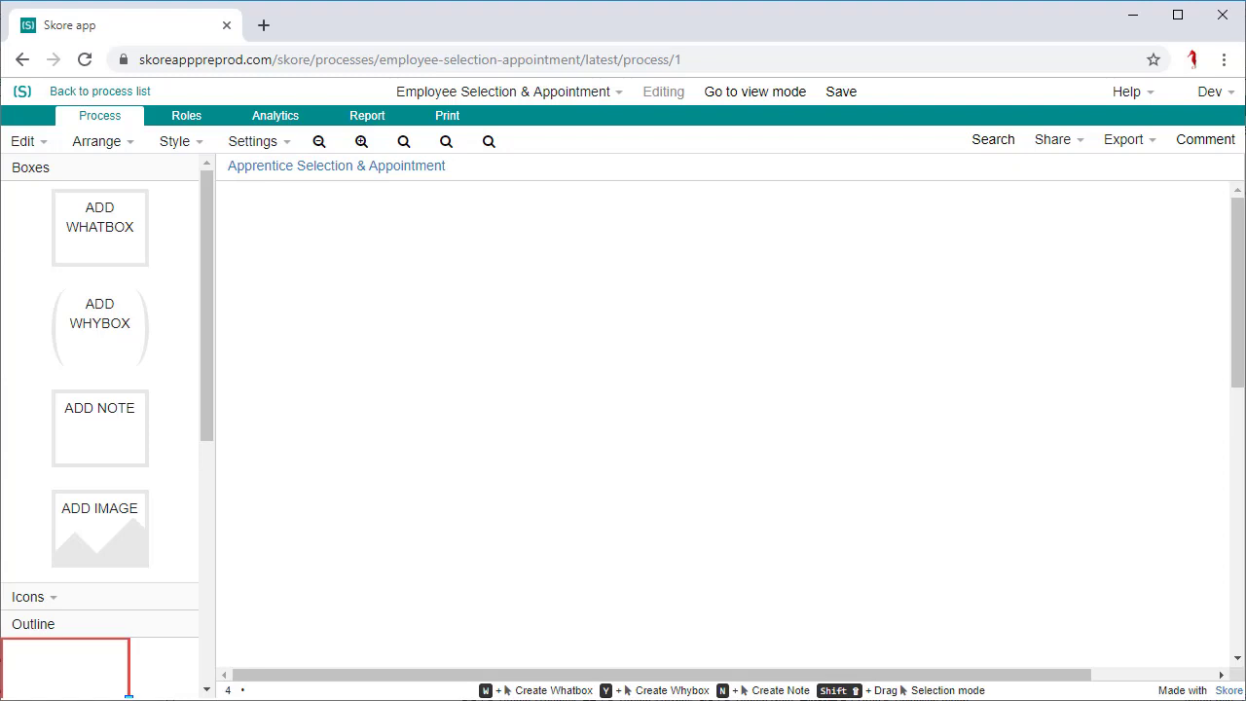
Step: Add a whatbox labelled "What Box" and, beside it, a whybox labelled "Why Box" to the empty canvas
{"action": "left_click_drag", "start_coordinate": [99, 227], "coordinate": [400, 293]}
{"action": "type", "text": "What Box"}
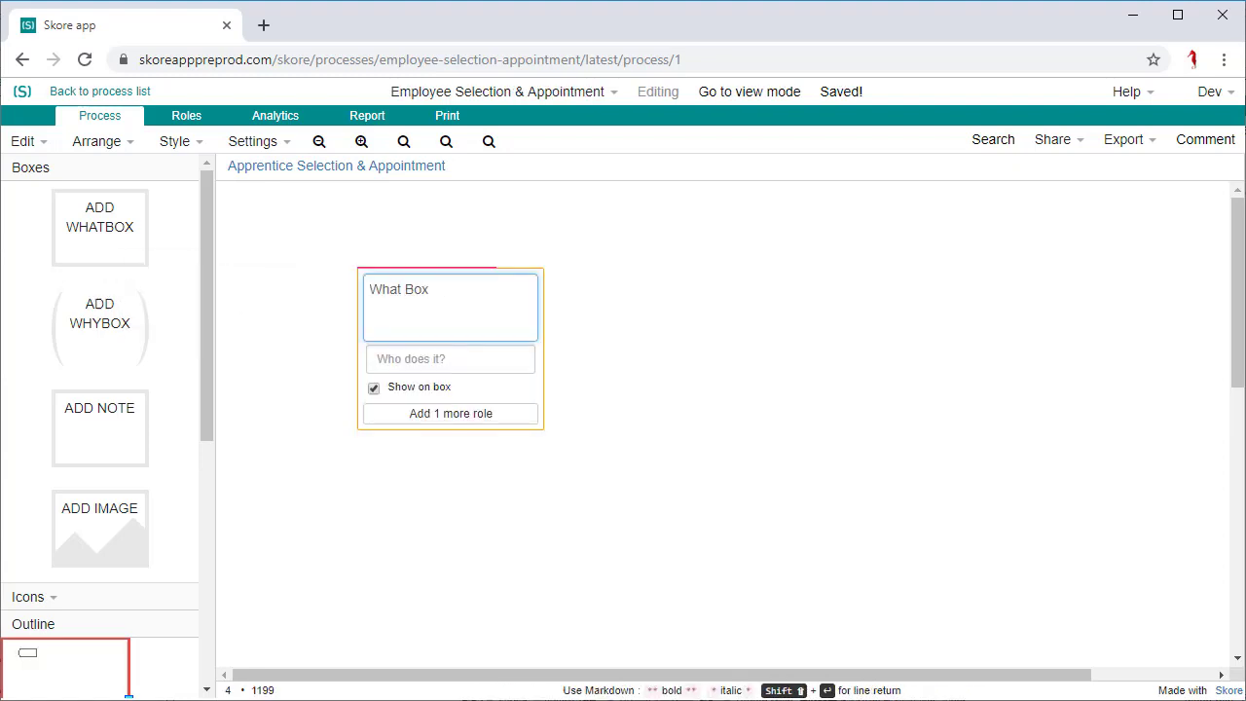
{"action": "key", "text": "Return"}
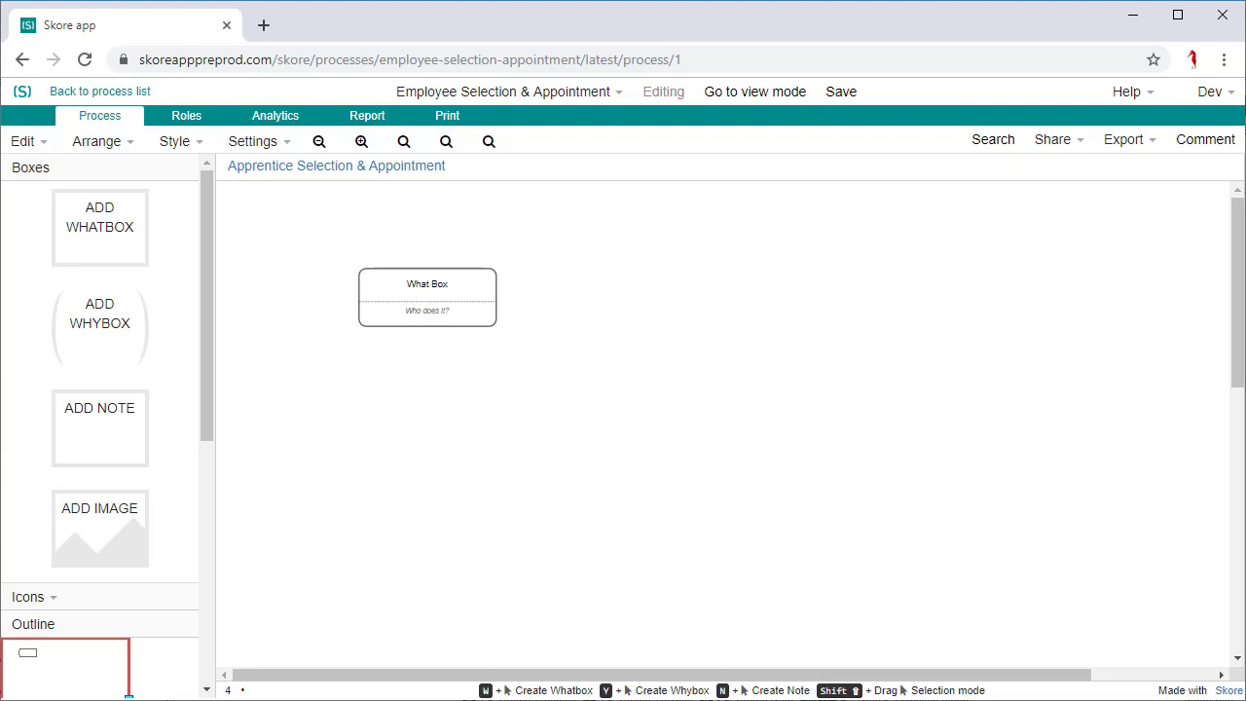
{"action": "left_click_drag", "start_coordinate": [99, 423], "coordinate": [611, 305]}
{"action": "type", "text": "Why"}
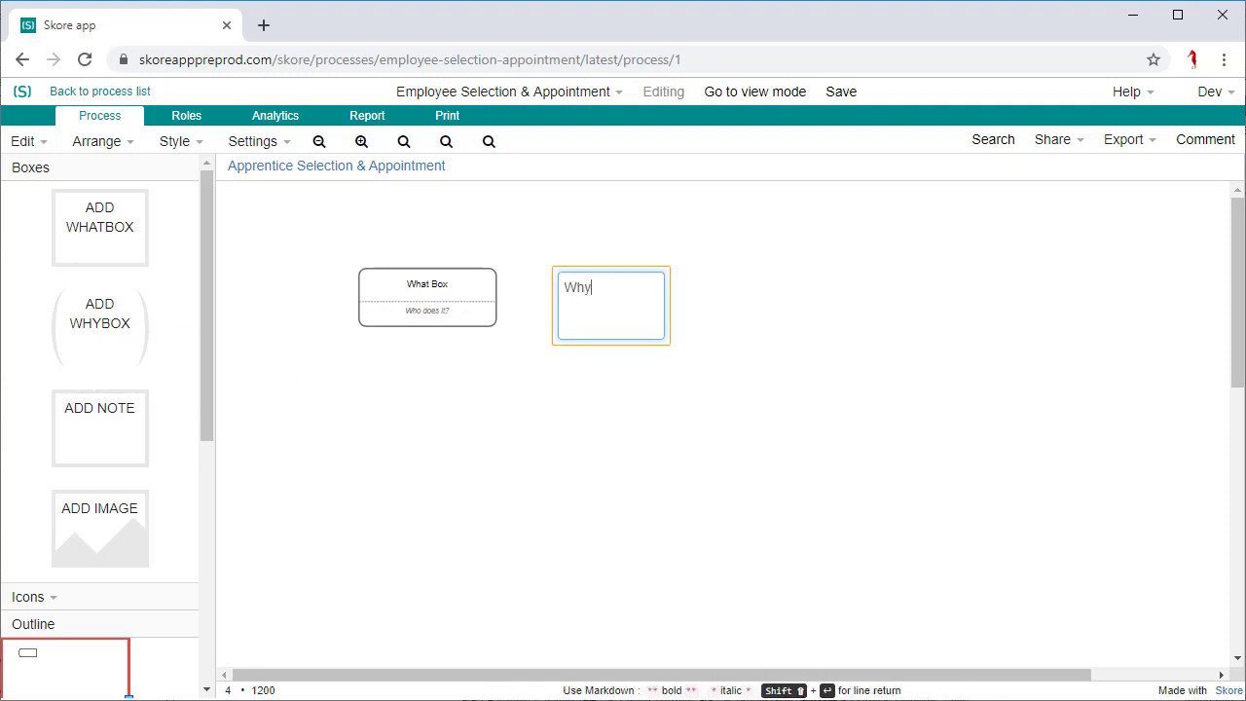
{"action": "type", "text": " Box"}
{"action": "key", "text": "Return"}
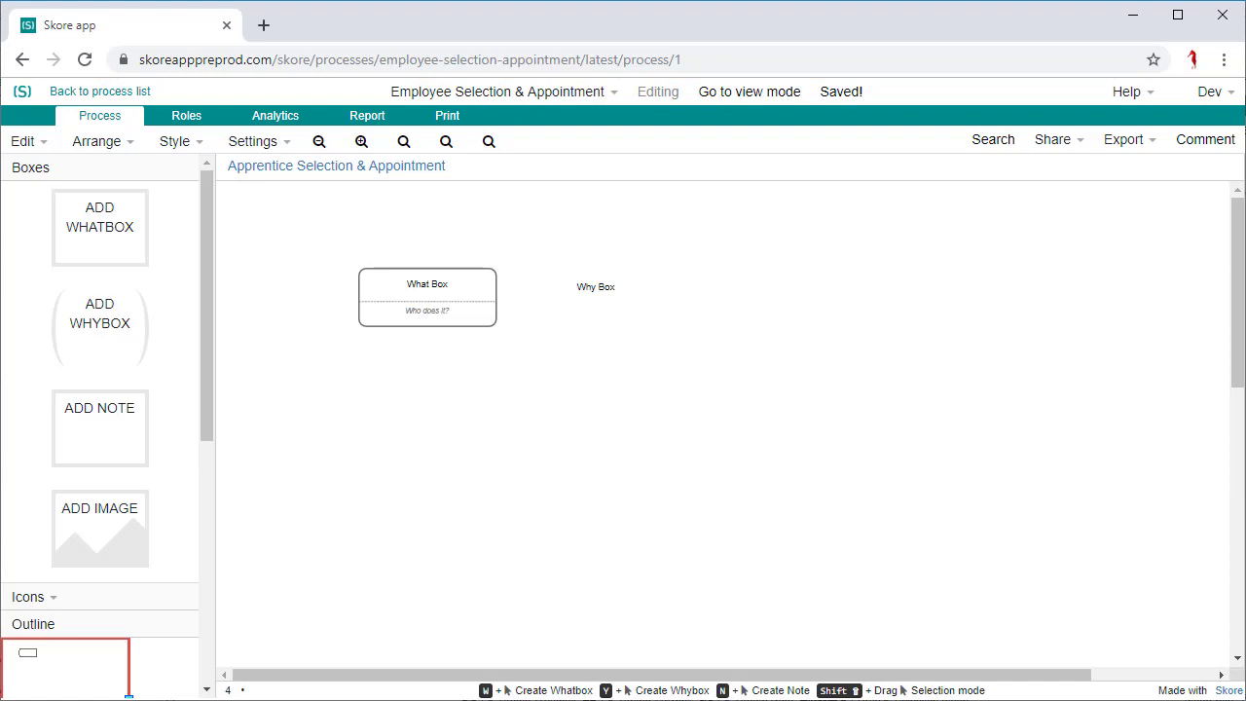
Step: Add a note containing the second-level Markdown heading "Apprentice Selection & Appointment" below the existing boxes
{"action": "left_click_drag", "start_coordinate": [99, 439], "coordinate": [343, 465]}
{"action": "type", "text": "##"}
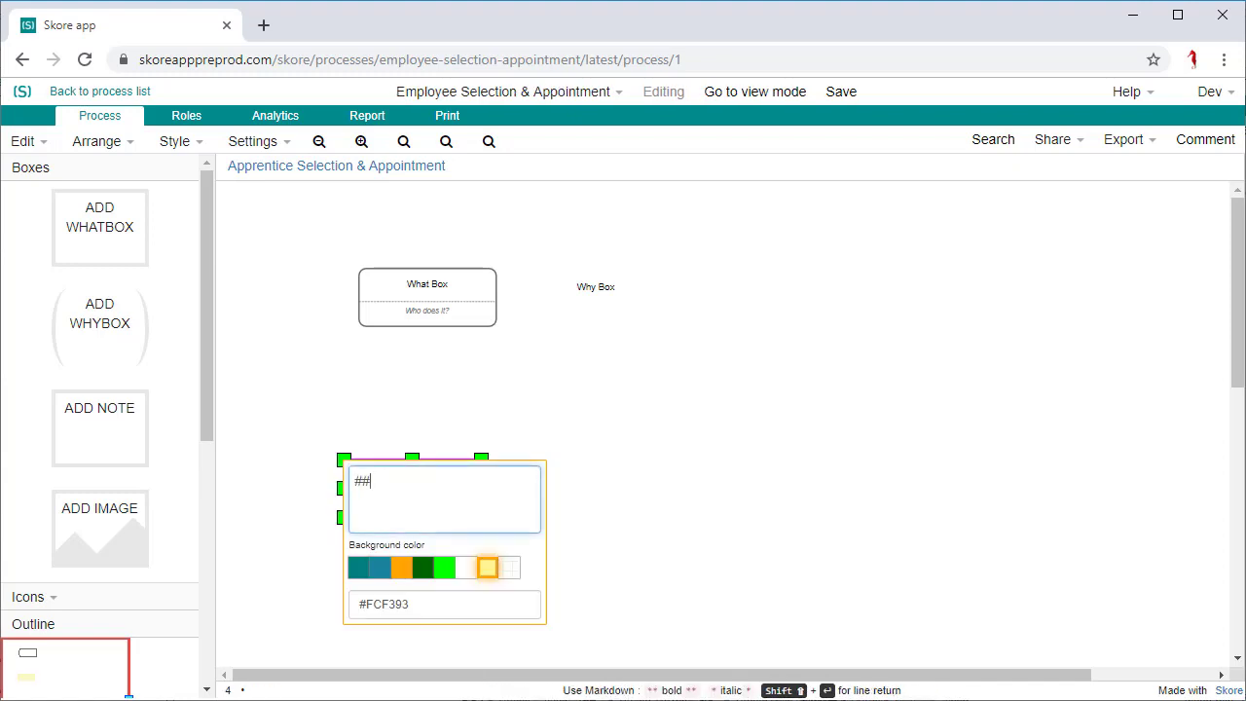
{"action": "type", "text": "Apprentice Selection & Appointment"}
{"action": "key", "text": "Return"}
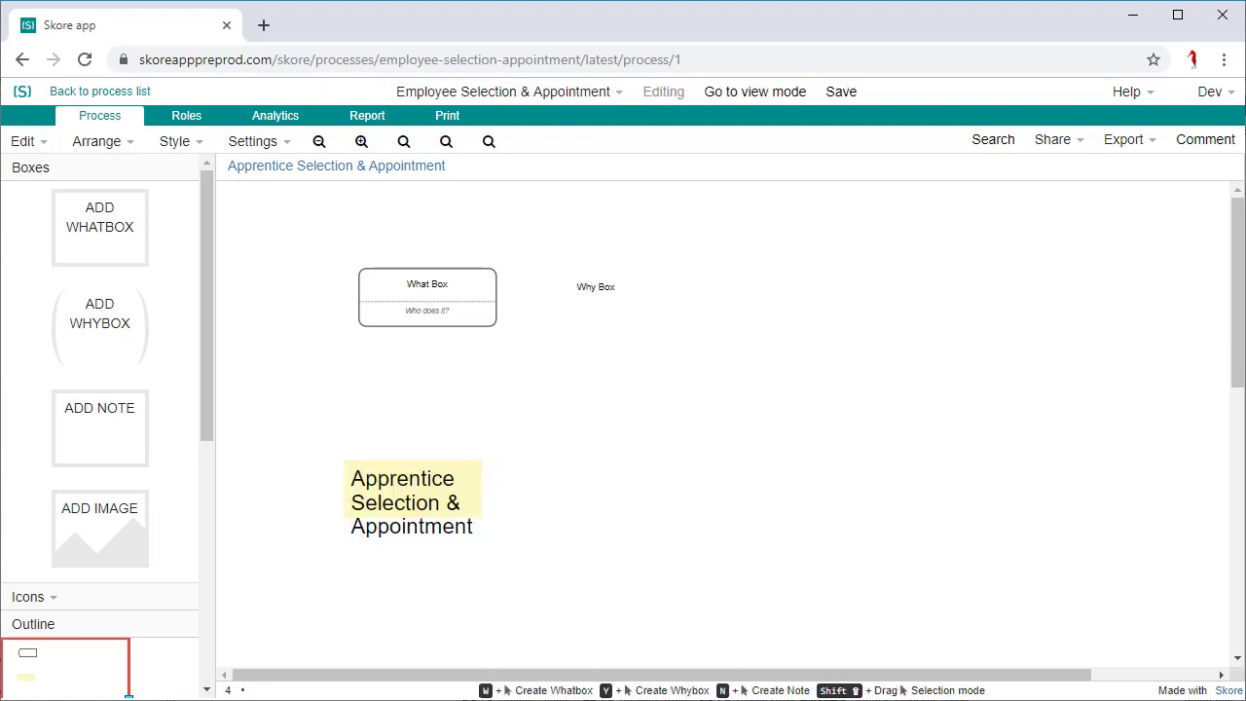
Step: Remove the heading note's background colour and move the note to the upper-left corner of the canvas
{"action": "double_click", "coordinate": [411, 488]}
{"action": "left_click", "coordinate": [509, 567]}
{"action": "key", "text": "Return"}
{"action": "left_click_drag", "start_coordinate": [411, 487], "coordinate": [289, 217]}
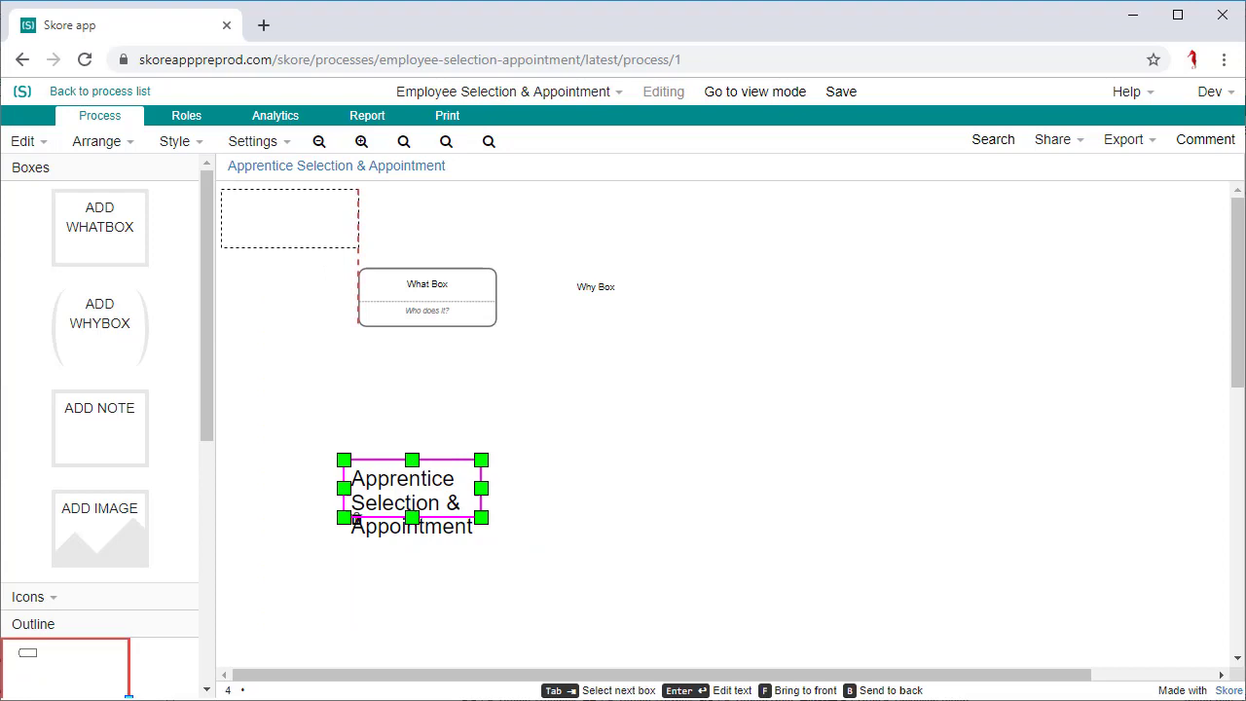
{"action": "left_click_drag", "start_coordinate": [356, 520], "coordinate": [235, 249]}
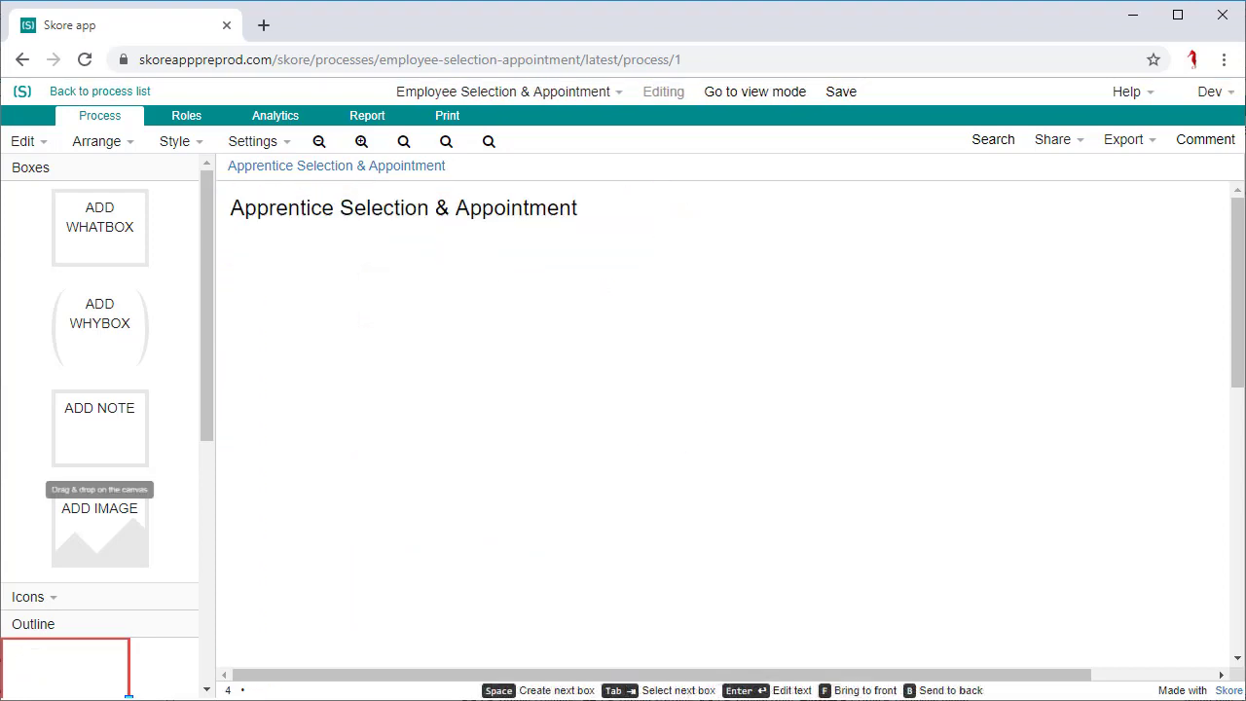
Step: Add a whybox labelled "Apprentice Onboarded" and place it at the lower-right end of the diagram
{"action": "left_click_drag", "start_coordinate": [99, 428], "coordinate": [643, 399]}
{"action": "type", "text": "Apprentice"}
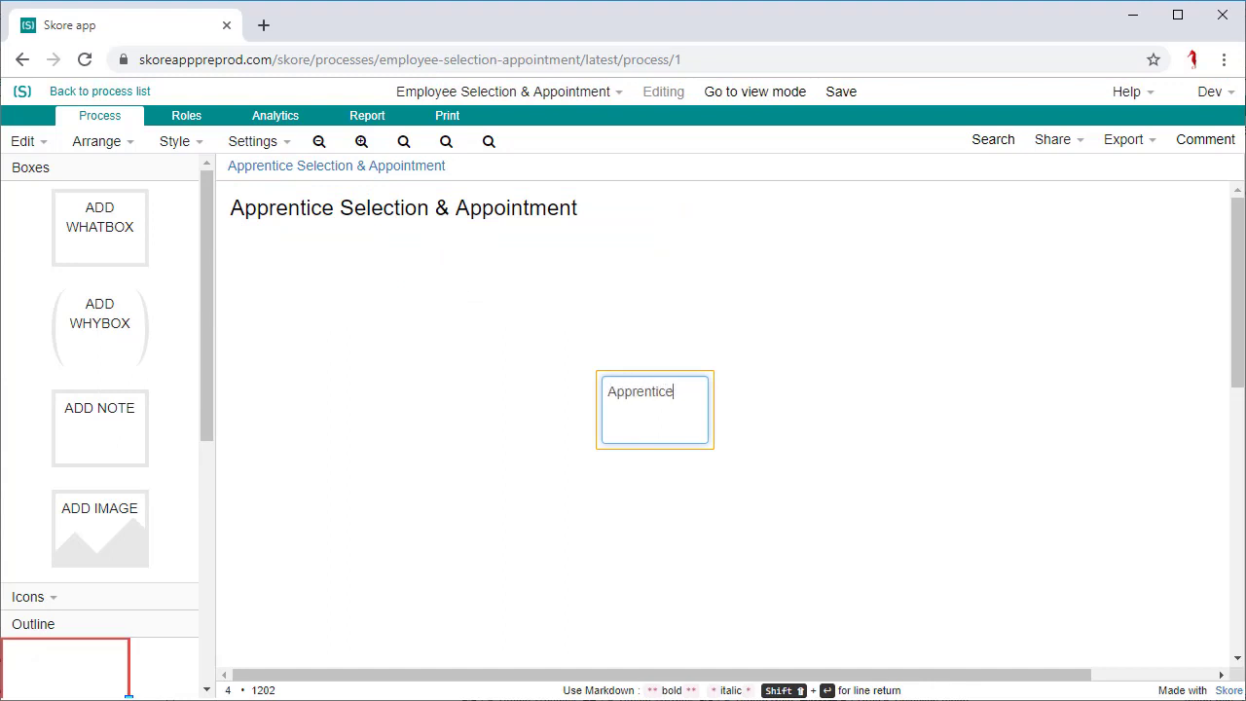
{"action": "type", "text": " Onboarded"}
{"action": "key", "text": "Return"}
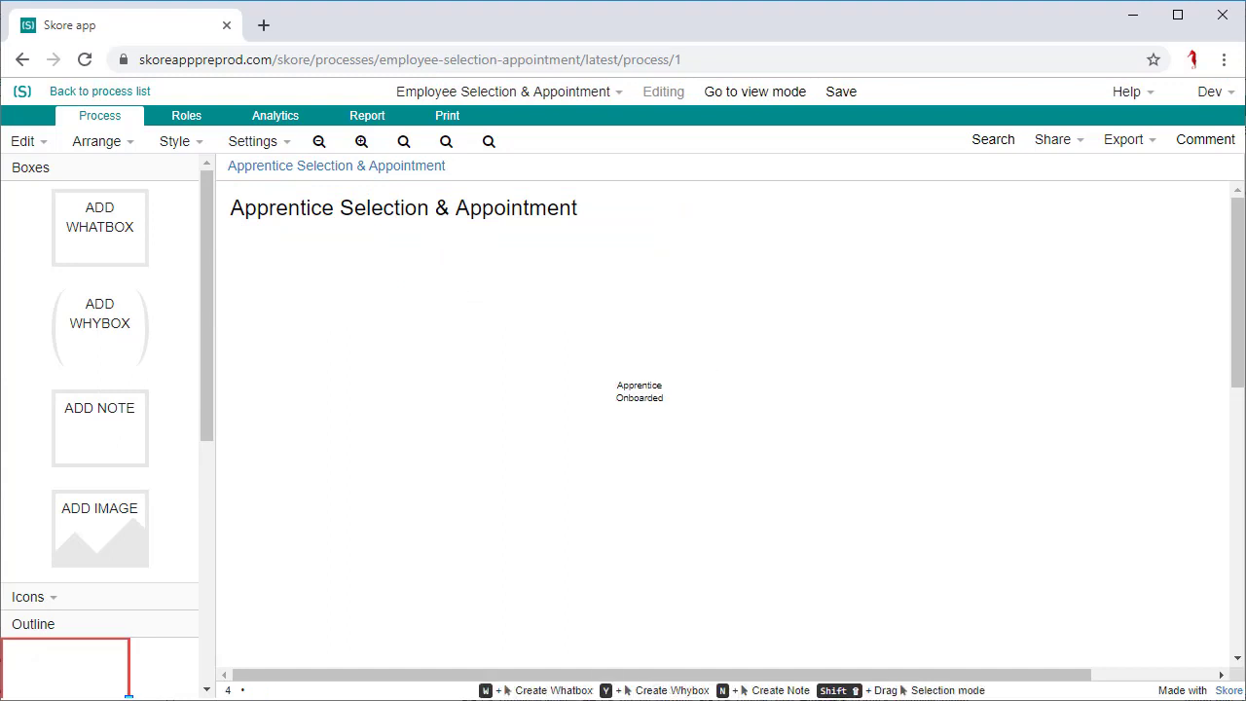
{"action": "left_click_drag", "start_coordinate": [640, 399], "coordinate": [1151, 593]}
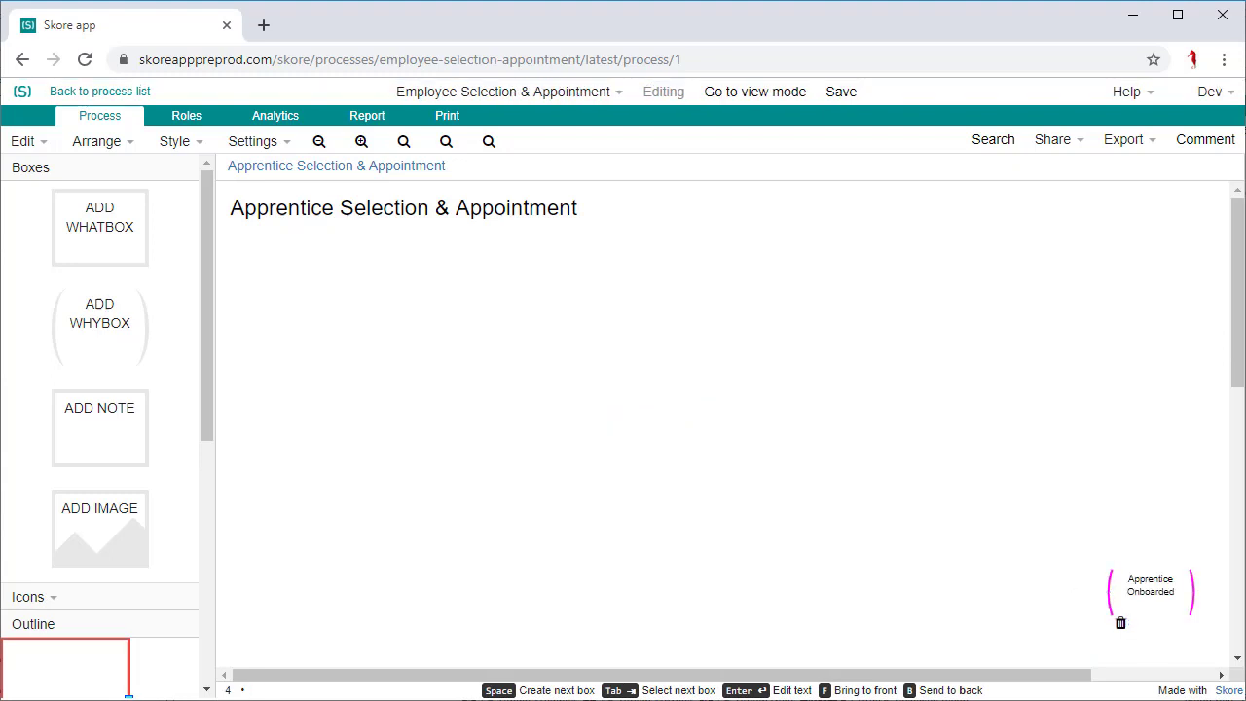
{"action": "key", "text": "Escape"}
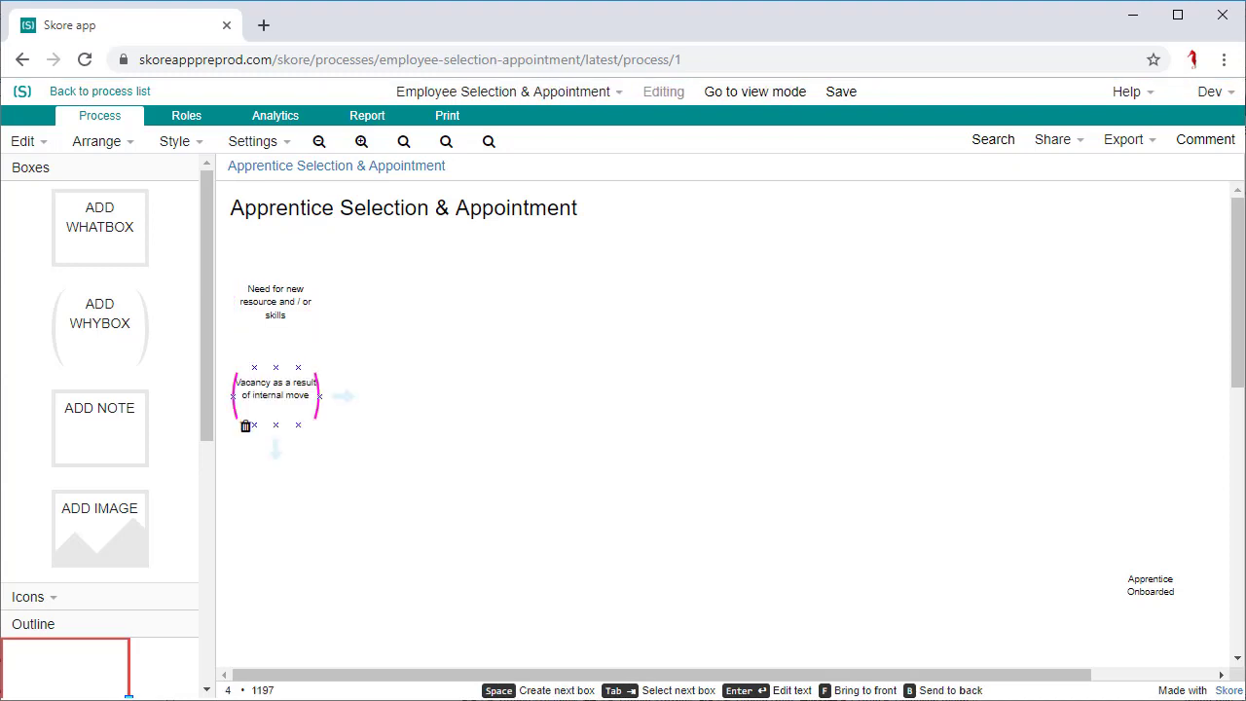
{"action": "key", "text": "Escape"}
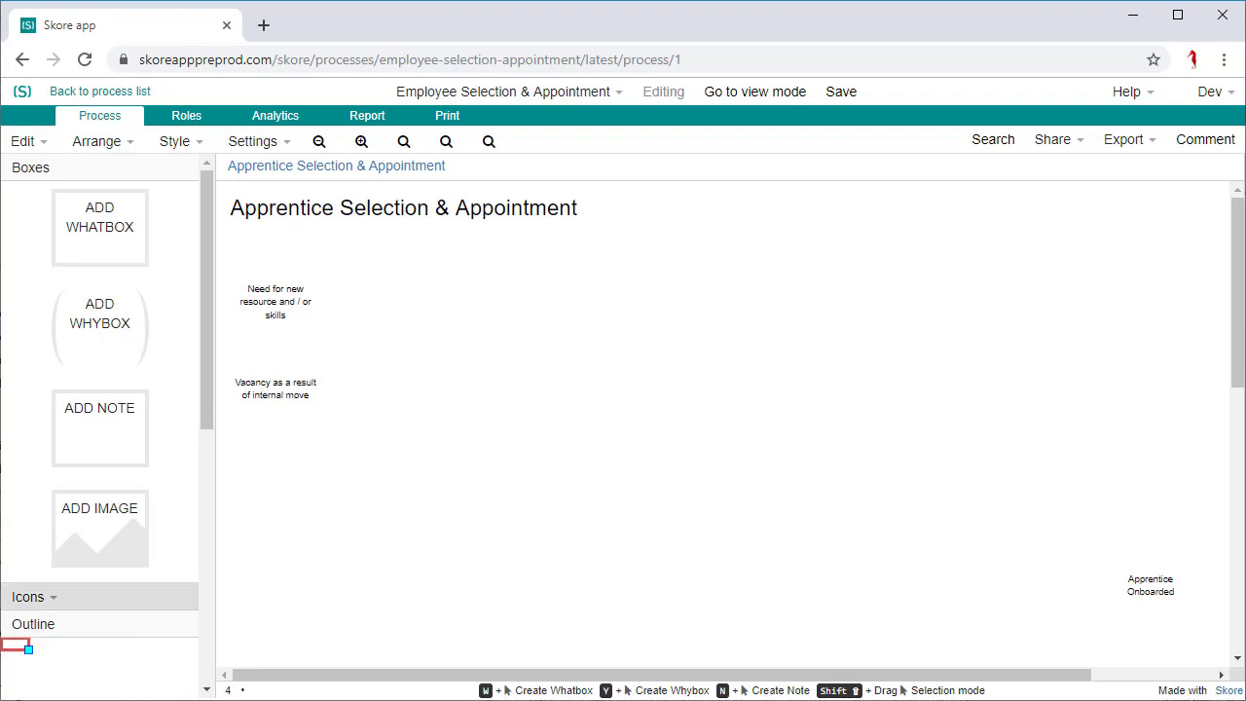
Step: Add a whatbox labelled "Create & approve apprenticeship vacancy" beside the "Need for new resource and / or skills" box
{"action": "left_click_drag", "start_coordinate": [100, 227], "coordinate": [438, 300]}
{"action": "type", "text": "Create"}
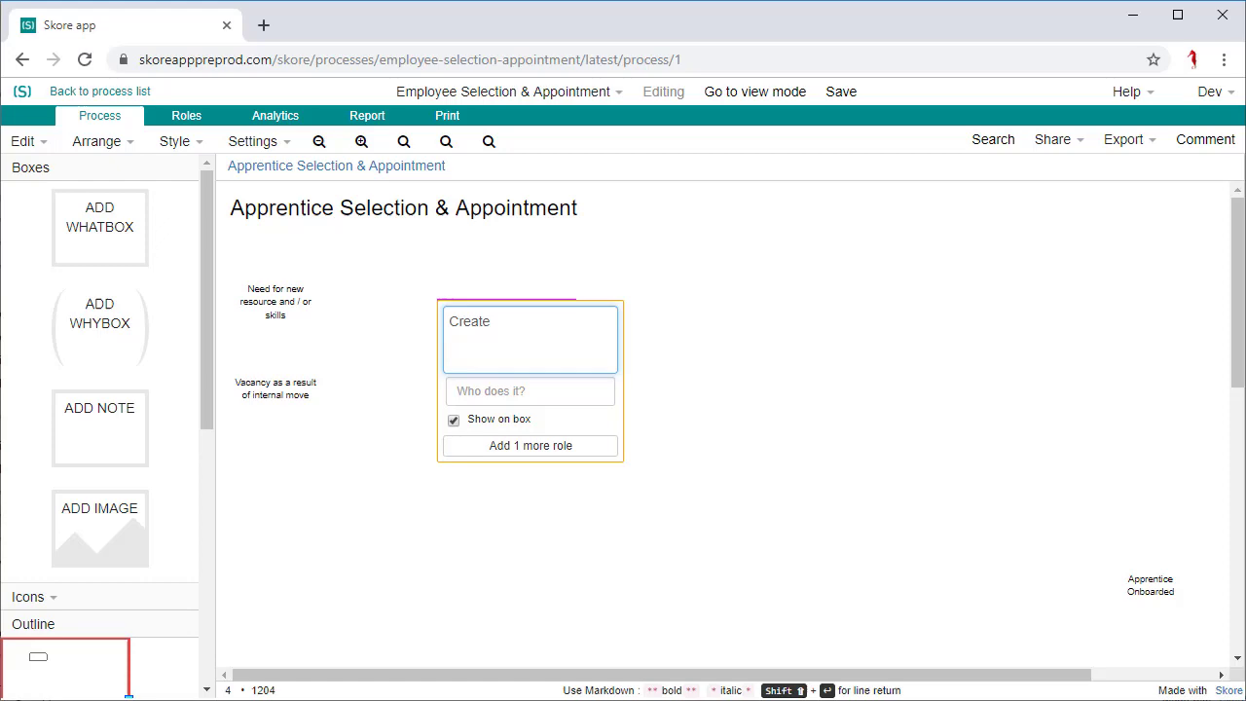
{"action": "type", "text": " & approve apprenticeship vacancy"}
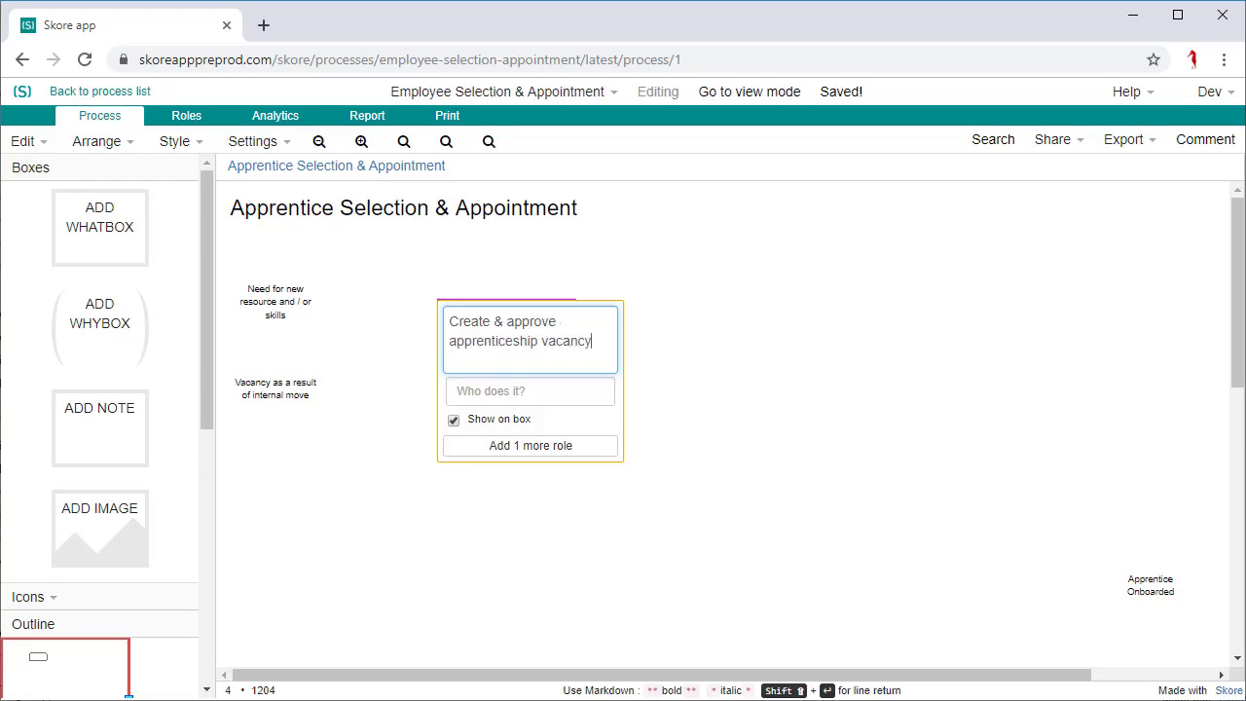
{"action": "key", "text": "Return"}
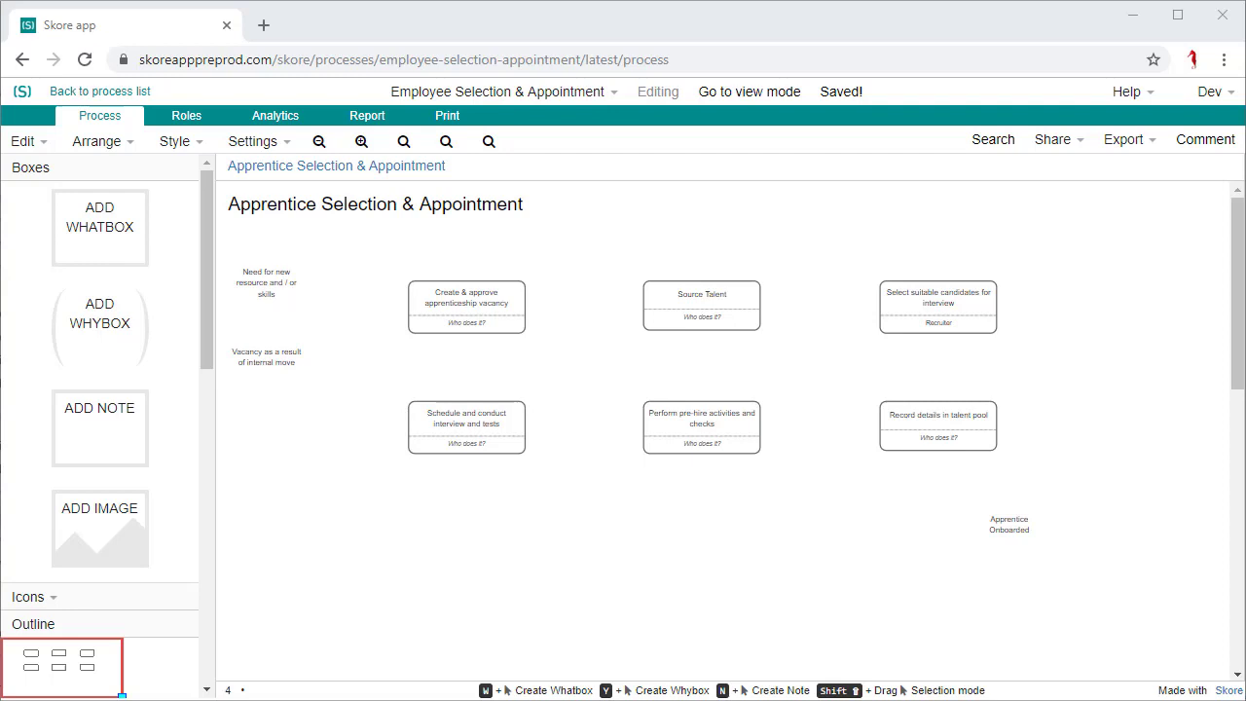
Step: Create a connected whybox labelled "Approved to source talent" as the output of the "Create & approve apprenticeship vacancy" box
{"action": "left_click_drag", "start_coordinate": [525, 306], "coordinate": [540, 304]}
{"action": "type", "text": "Approved to source talent"}
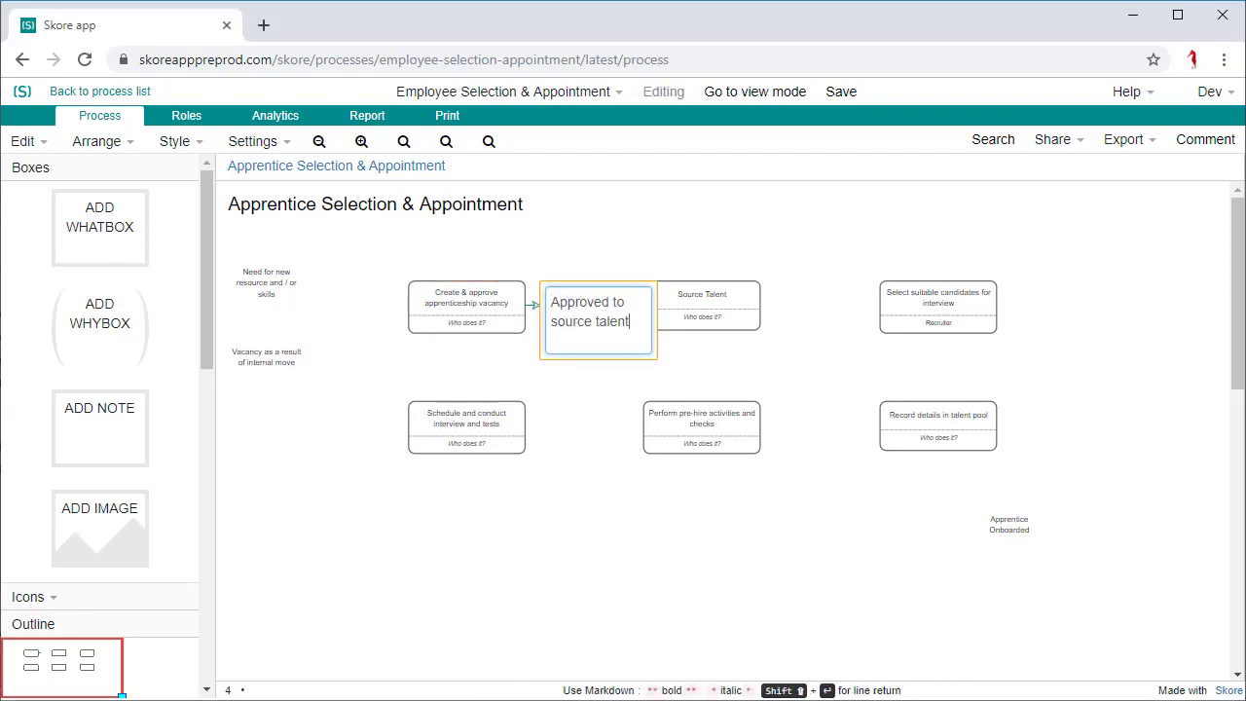
{"action": "key", "text": "Return"}
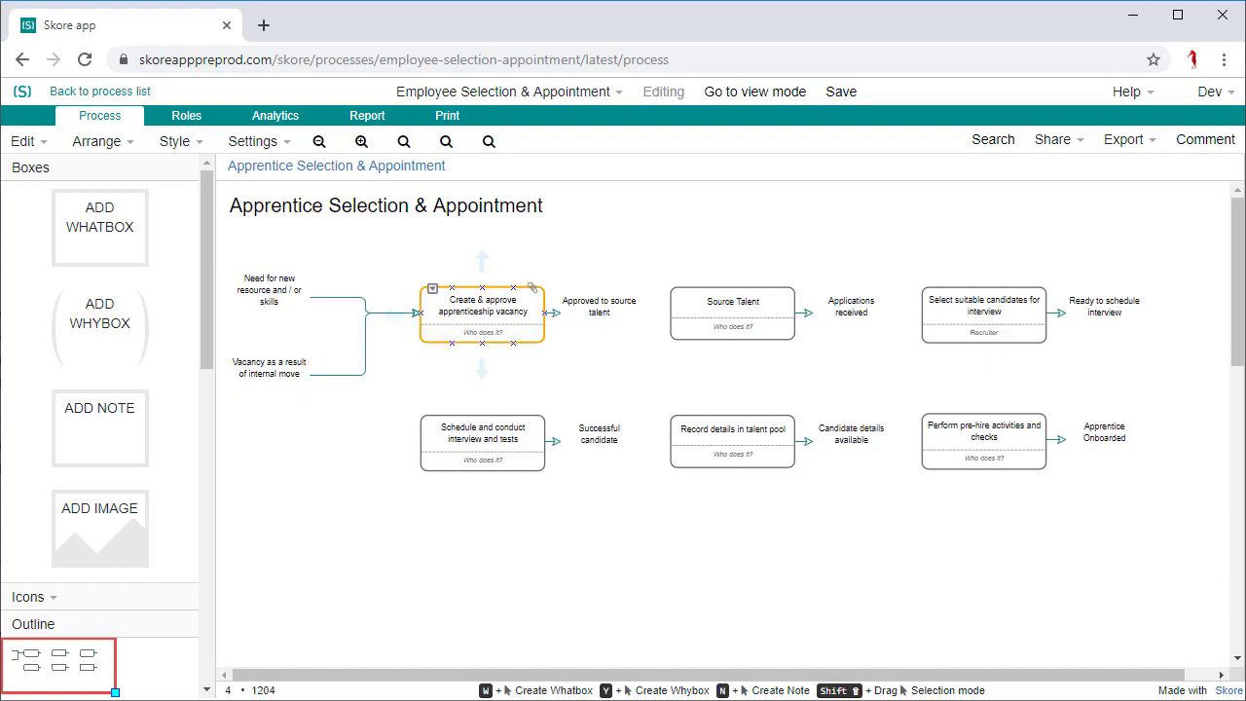
Step: Move the talent pool and pre-hire boxes with their outputs lower, and the "Schedule and conduct interview and tests" group below "Select suitable candidates"
{"action": "left_click_drag", "start_coordinate": [700, 380], "coordinate": [1124, 476]}
{"action": "left_click_drag", "start_coordinate": [984, 438], "coordinate": [807, 603]}
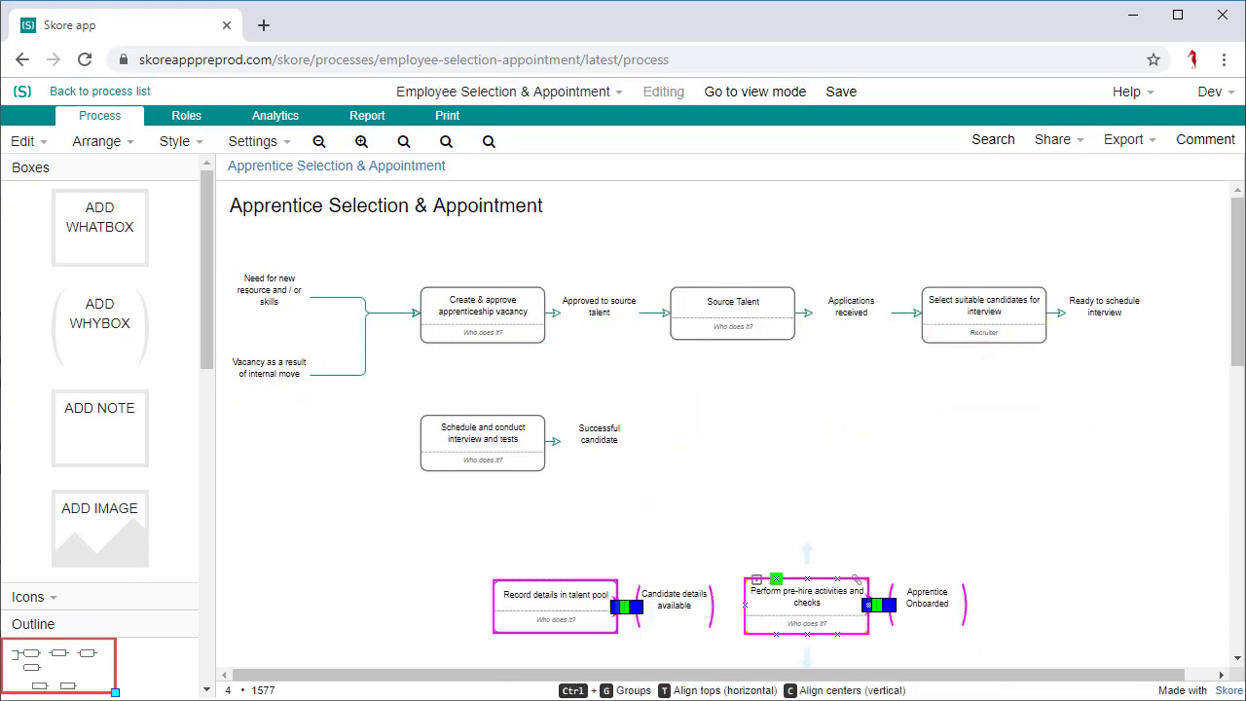
{"action": "left_click_drag", "start_coordinate": [456, 403], "coordinate": [568, 473]}
{"action": "left_click_drag", "start_coordinate": [483, 444], "coordinate": [984, 458]}
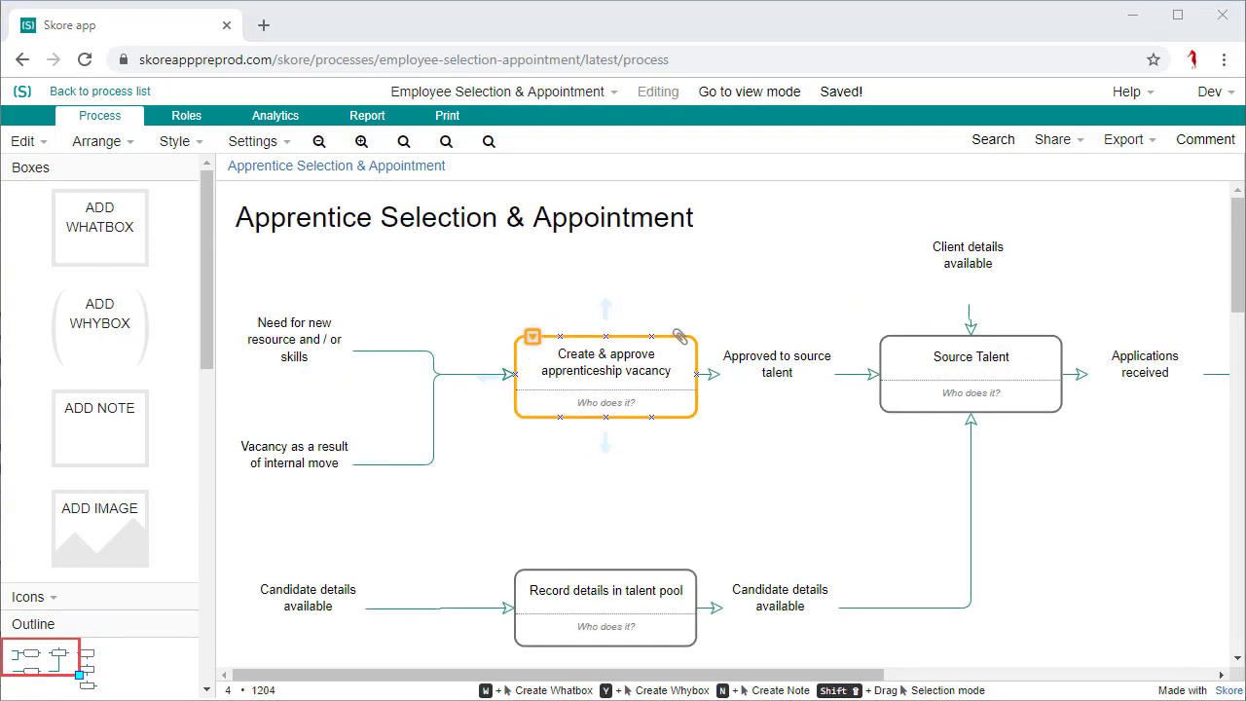
Step: Open the detail level of the "Create & approve apprenticeship vacancy" box, and give the box the roles "Recruiter" and "**SAP** ![icon 2x](gears)"
{"action": "left_click", "coordinate": [532, 336]}
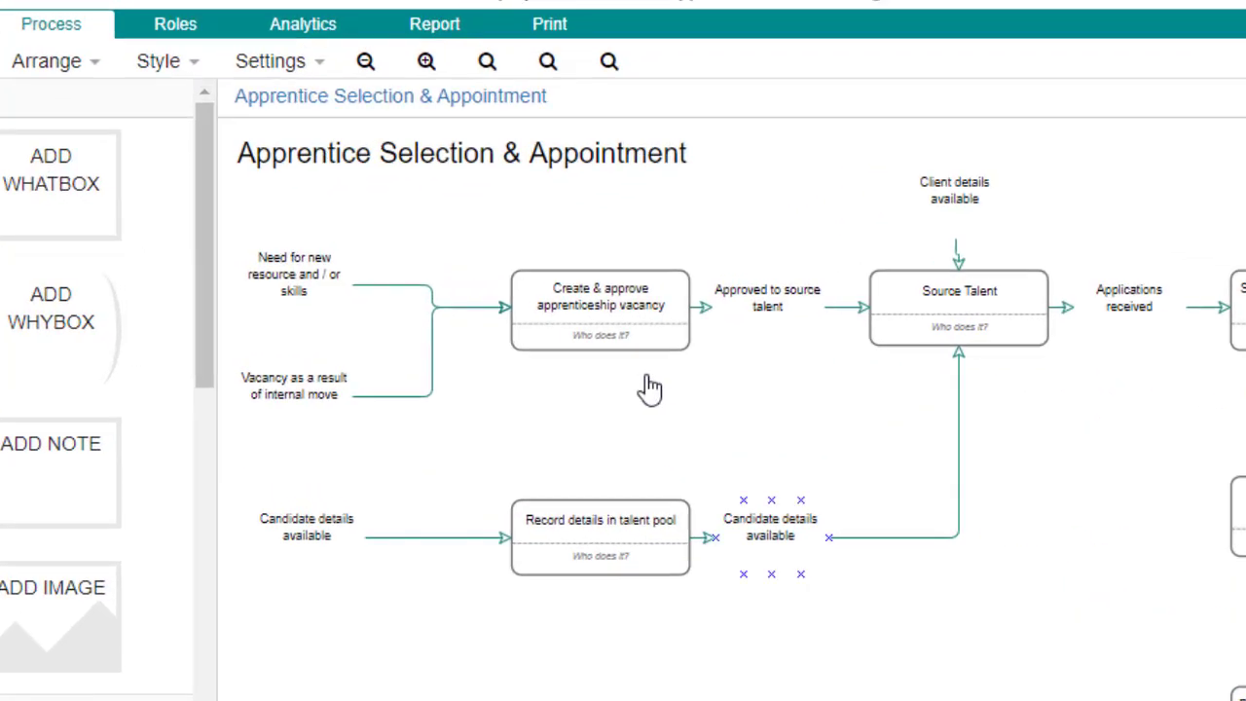
{"action": "double_click", "coordinate": [489, 310]}
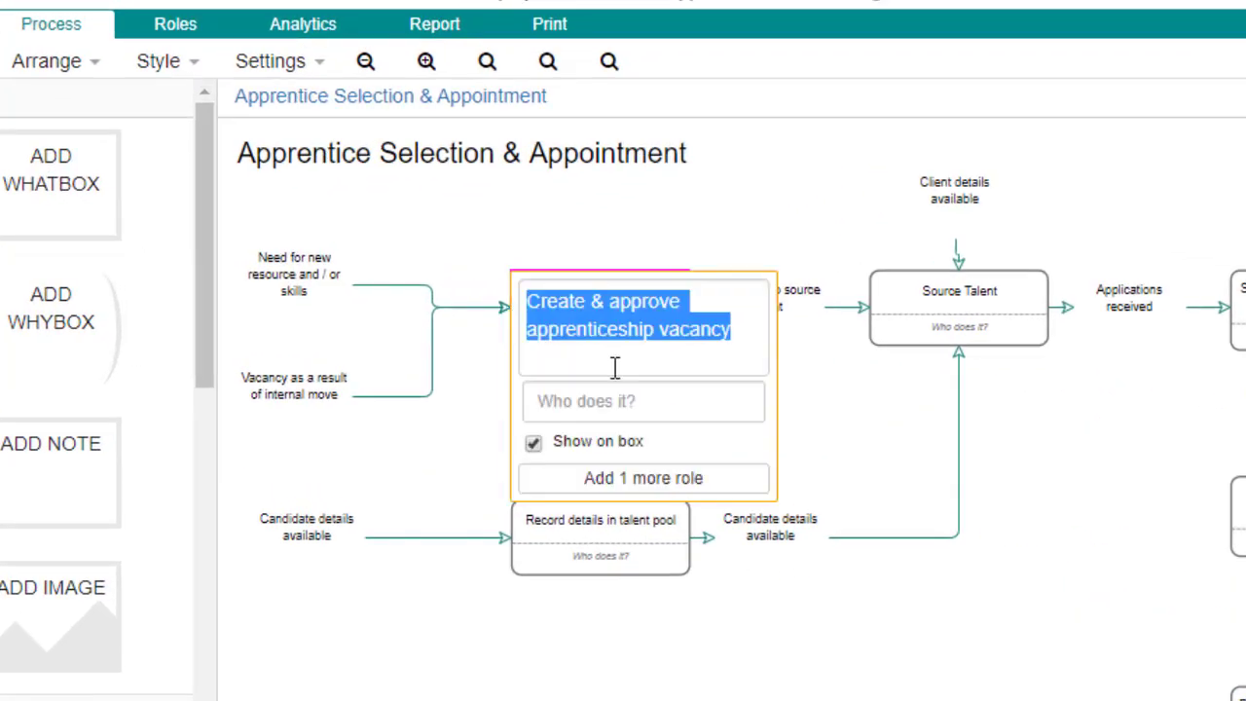
{"action": "left_click", "coordinate": [493, 375]}
{"action": "type", "text": "Recruiter"}
{"action": "left_click", "coordinate": [643, 478]}
{"action": "type", "text": "**SAP** ![icon 2x](gears)"}
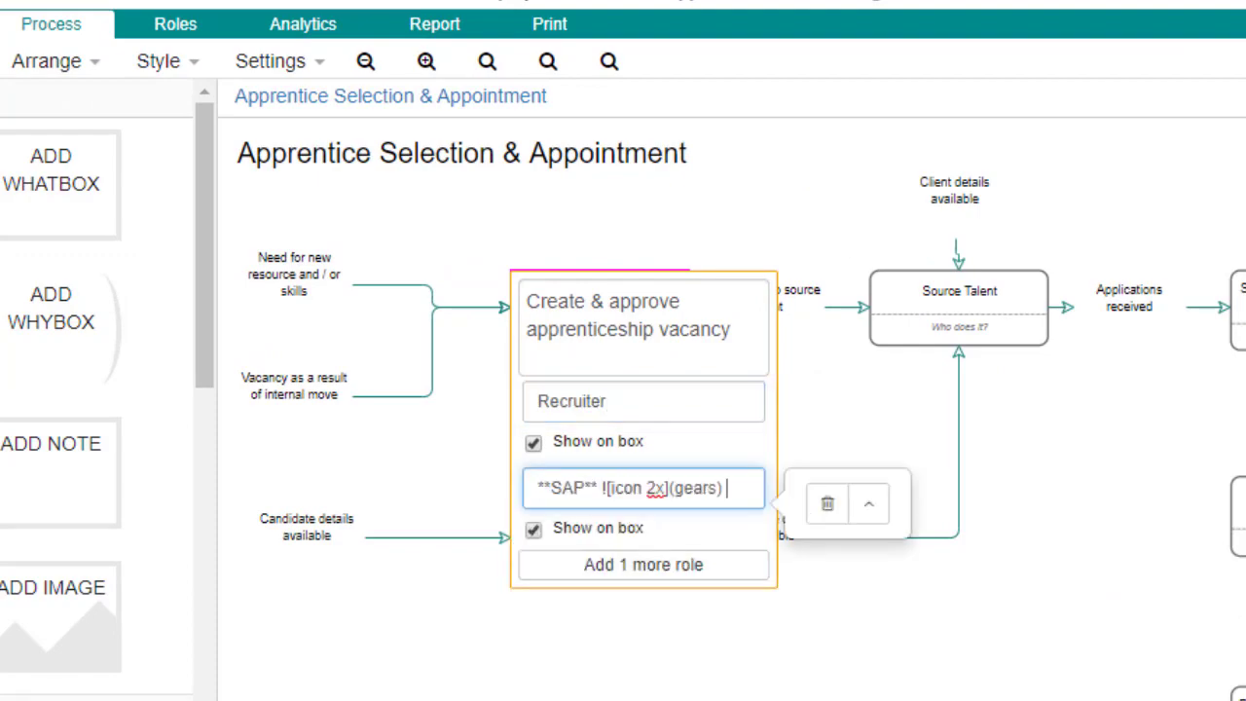
{"action": "left_click", "coordinate": [760, 684]}
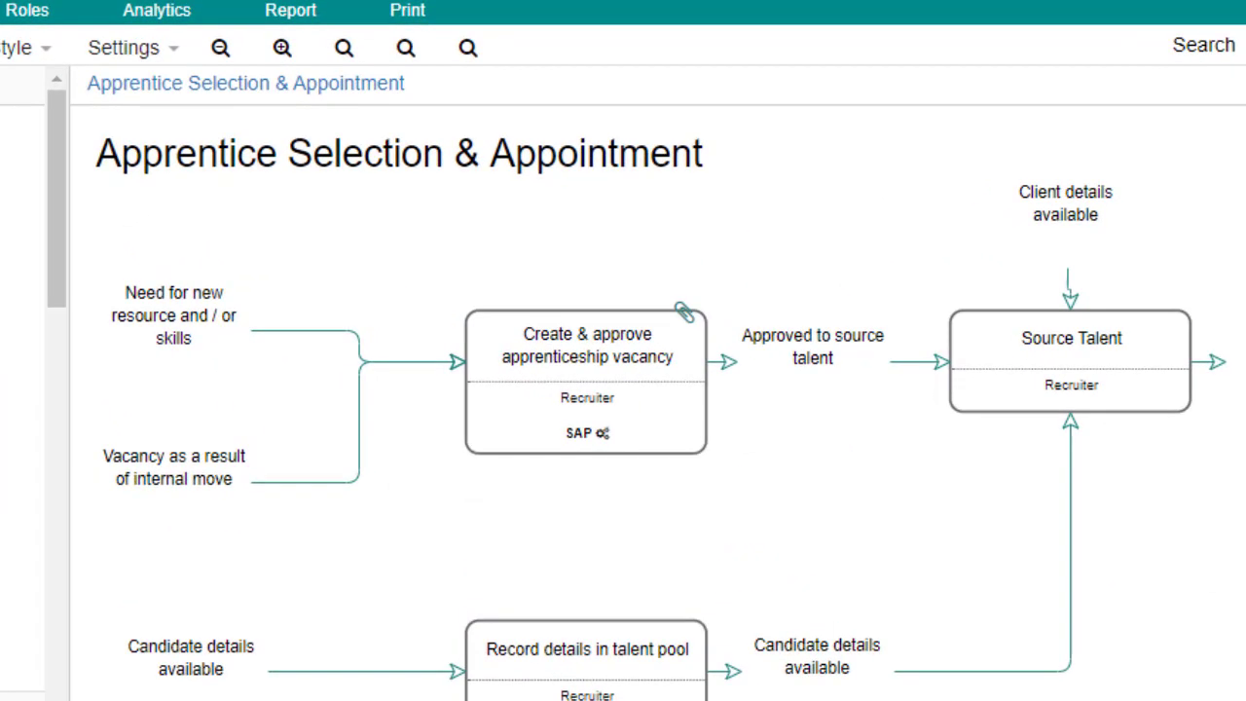
Step: Open the attachments of the "Create & approve apprenticeship vacancy" box
{"action": "left_click", "coordinate": [586, 382]}
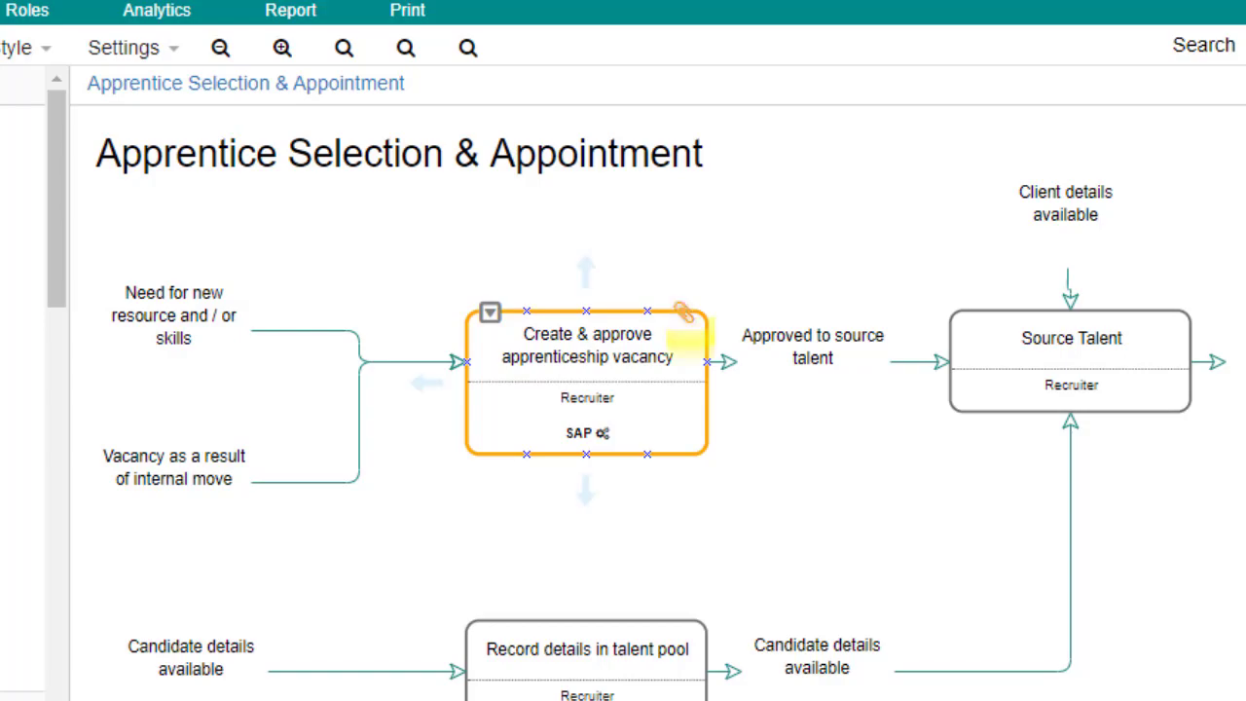
{"action": "left_click", "coordinate": [685, 314]}
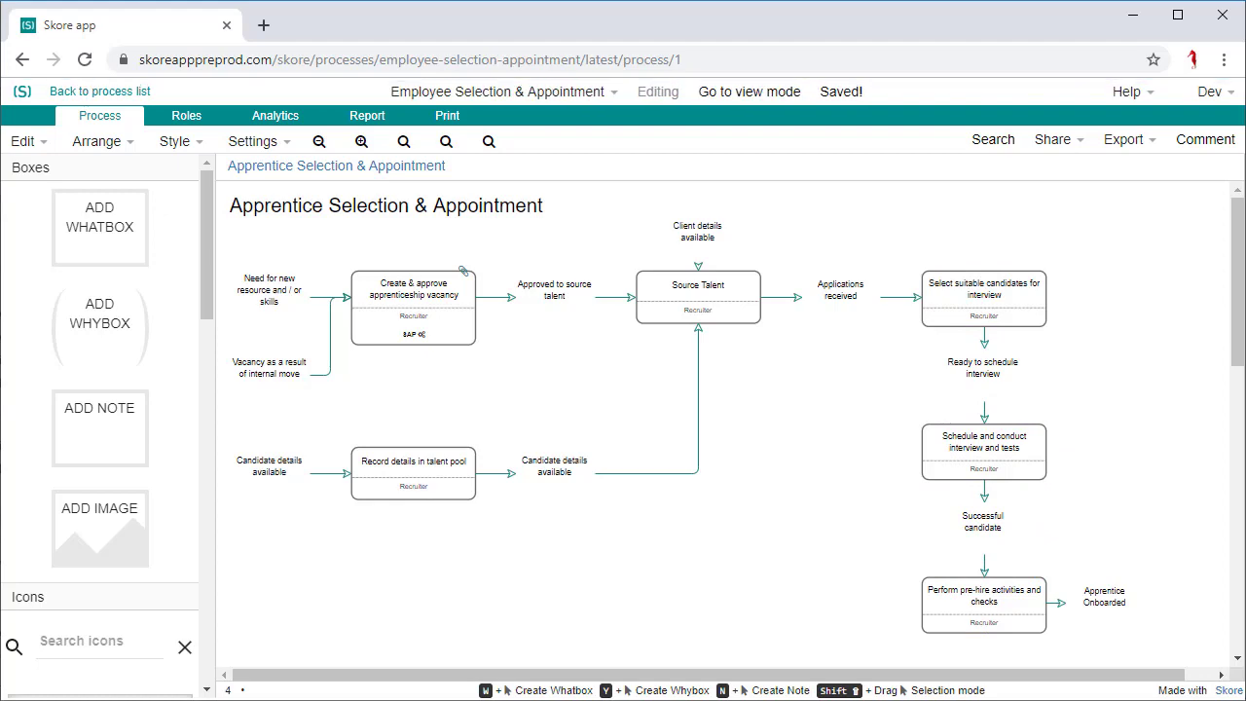
{"action": "left_click", "coordinate": [125, 143]}
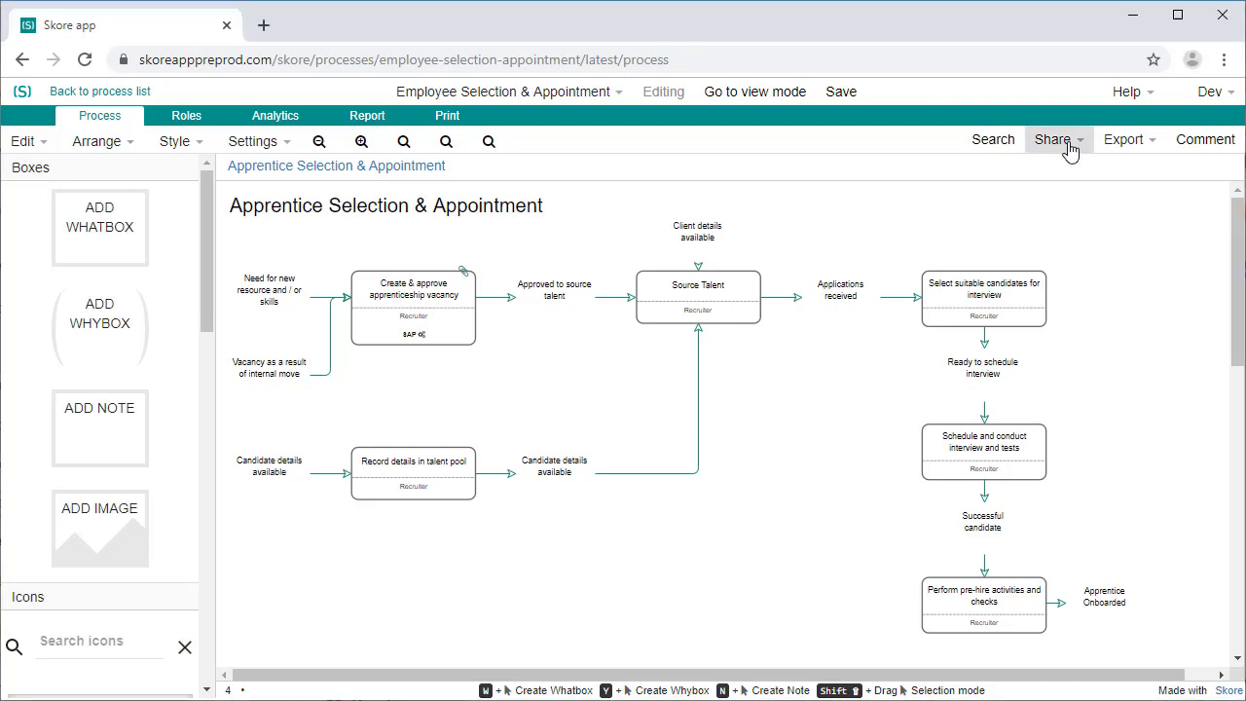
Step: Change the process's access rights so that everyone in the workspace can view it, and save the change
{"action": "left_click", "coordinate": [1068, 146]}
{"action": "left_click", "coordinate": [1194, 220]}
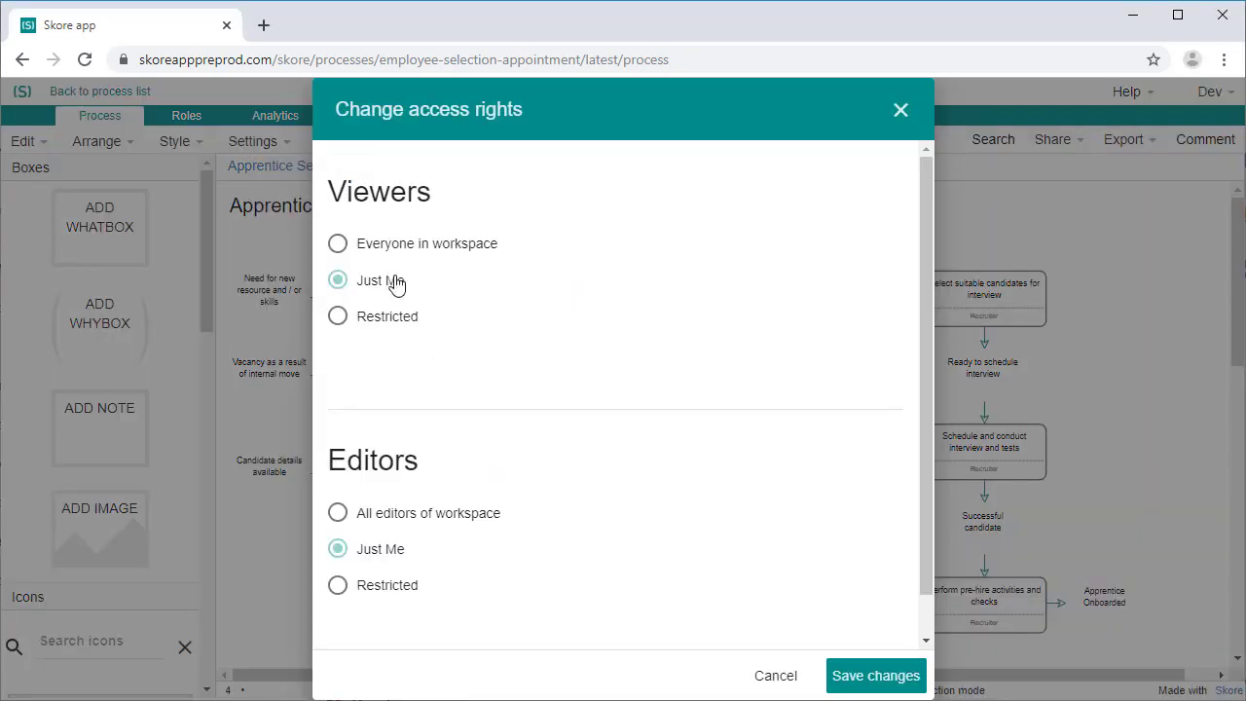
{"action": "left_click", "coordinate": [399, 244]}
{"action": "left_click", "coordinate": [877, 676]}
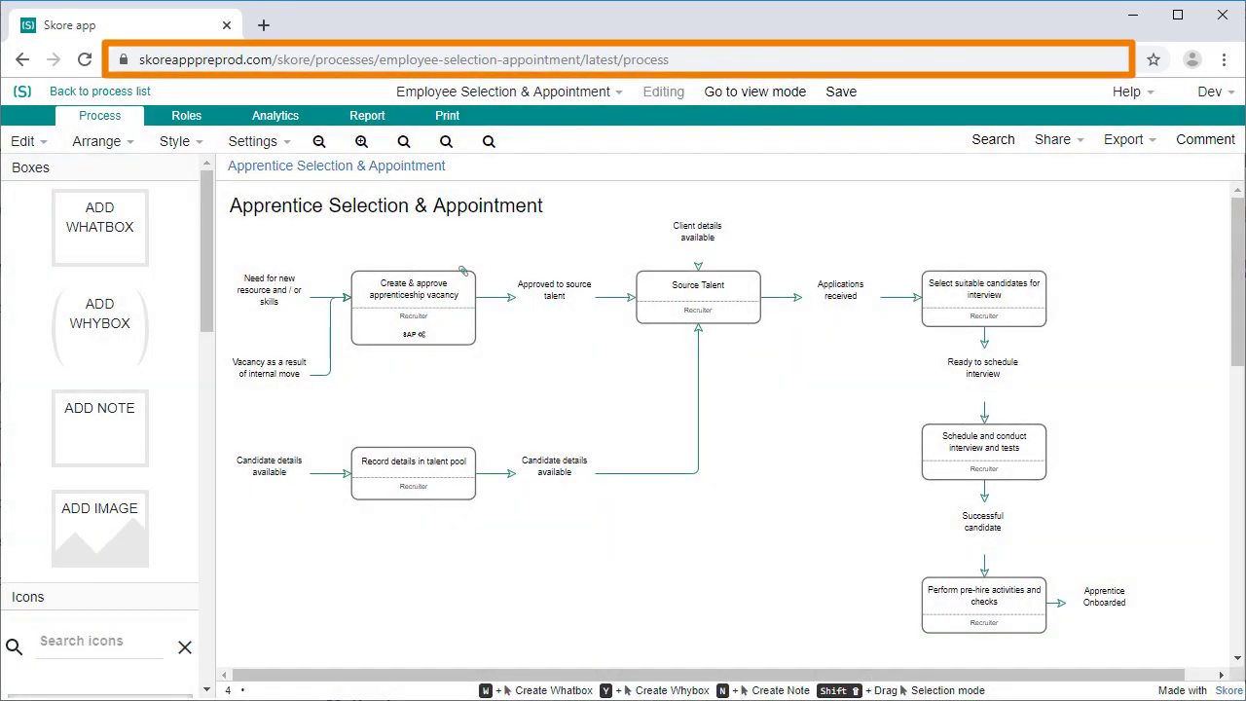
Step: Add the comment "This is an automation opportunity" and attach it to the "Record details in talent pool" box
{"action": "left_click", "coordinate": [1199, 142]}
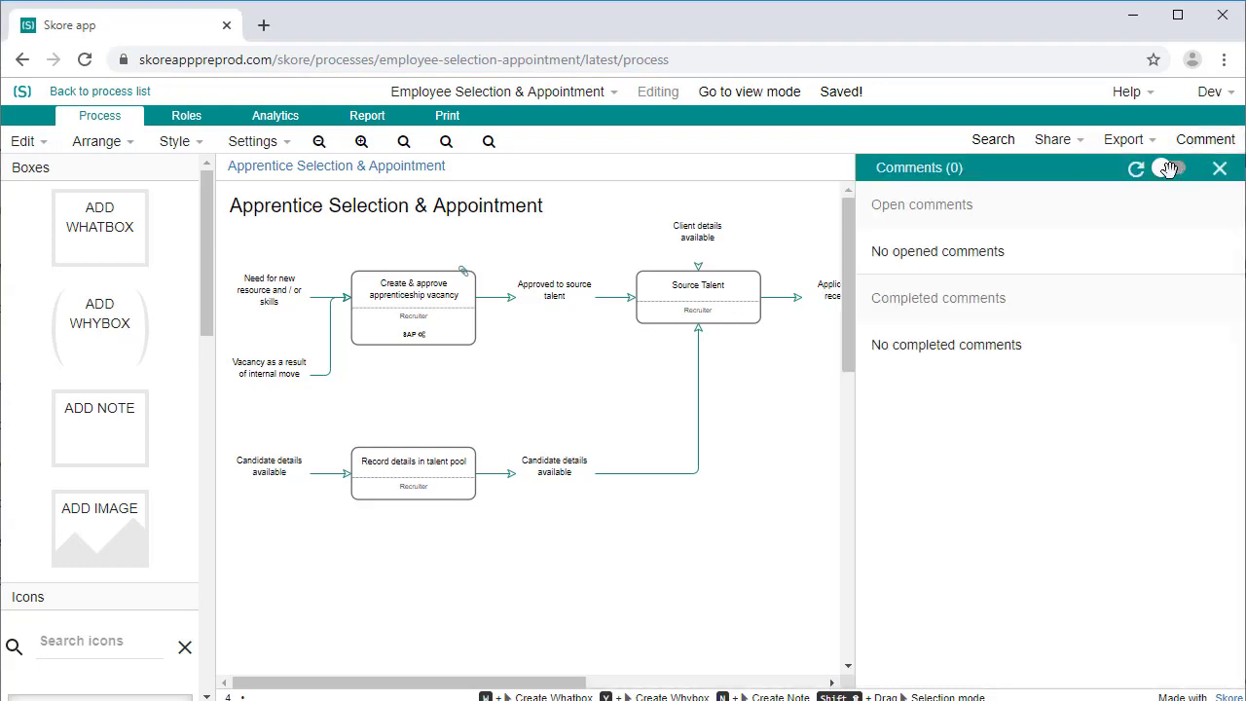
{"action": "left_click", "coordinate": [1167, 168]}
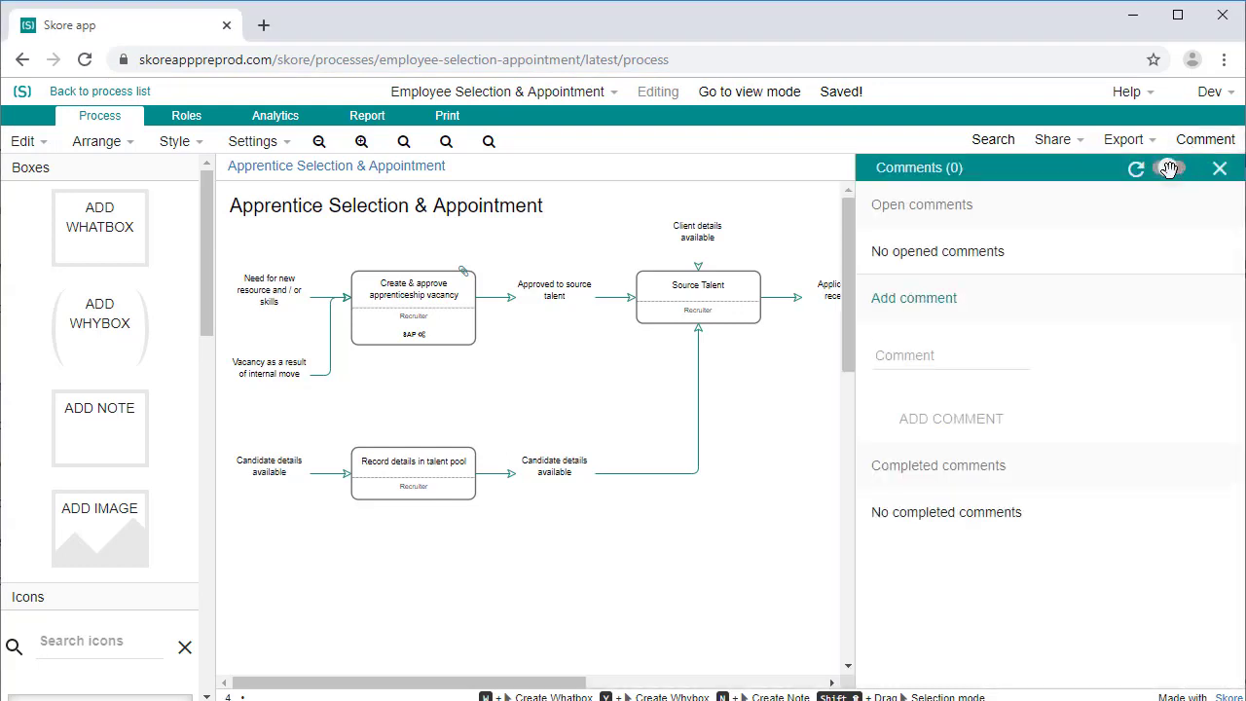
{"action": "left_click", "coordinate": [993, 358]}
{"action": "type", "text": "This is an automation opportunity"}
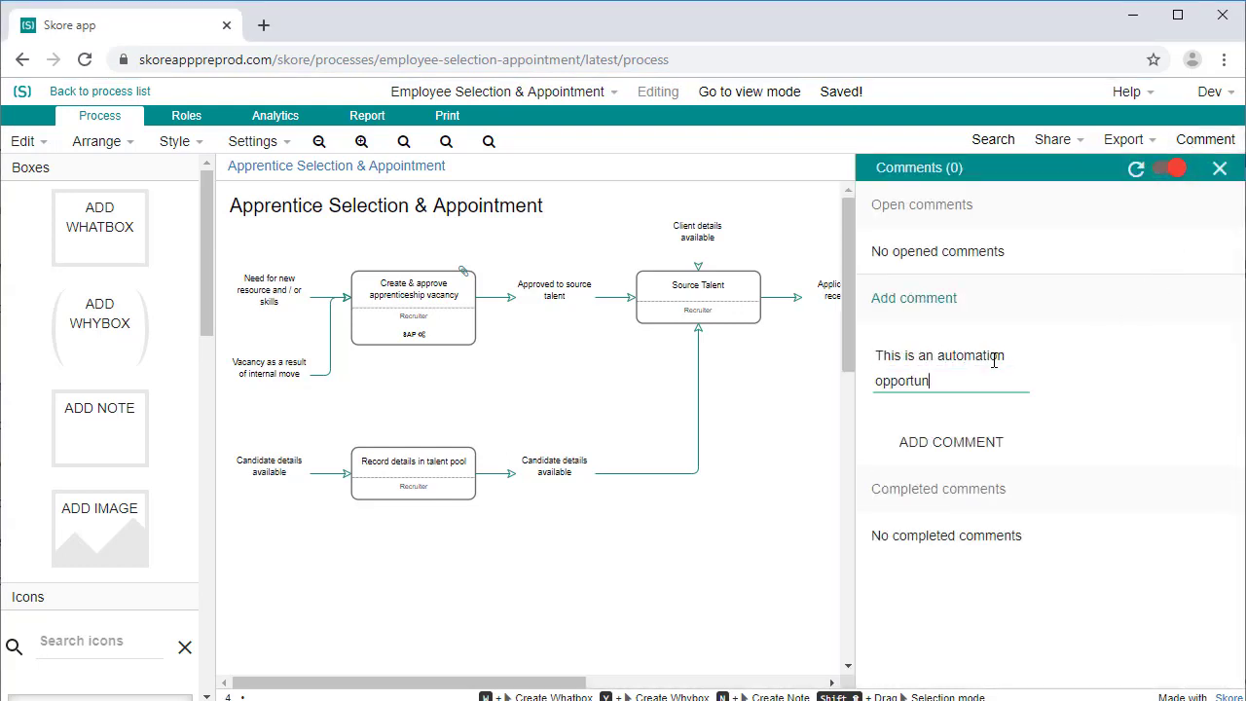
{"action": "left_click", "coordinate": [974, 444]}
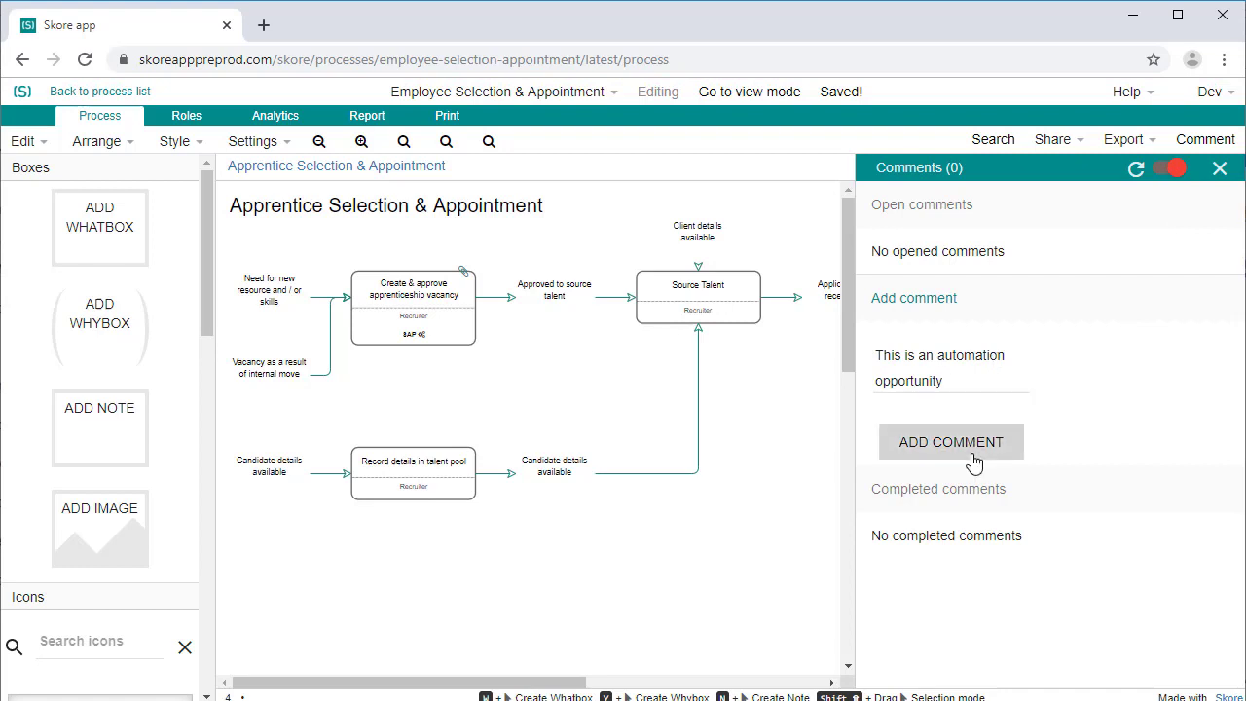
{"action": "left_click_drag", "start_coordinate": [920, 333], "coordinate": [409, 469]}
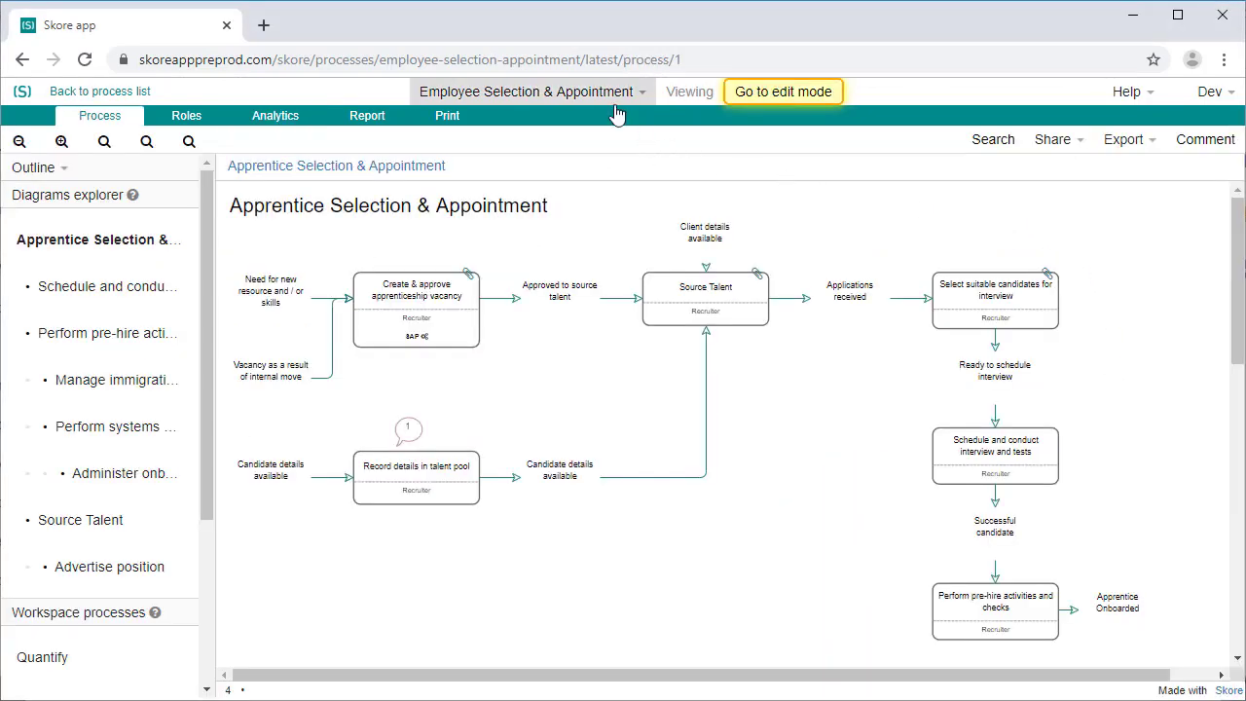
Step: Open the version history of the Employee Selection & Appointment process
{"action": "left_click", "coordinate": [584, 92]}
{"action": "left_click", "coordinate": [571, 379]}
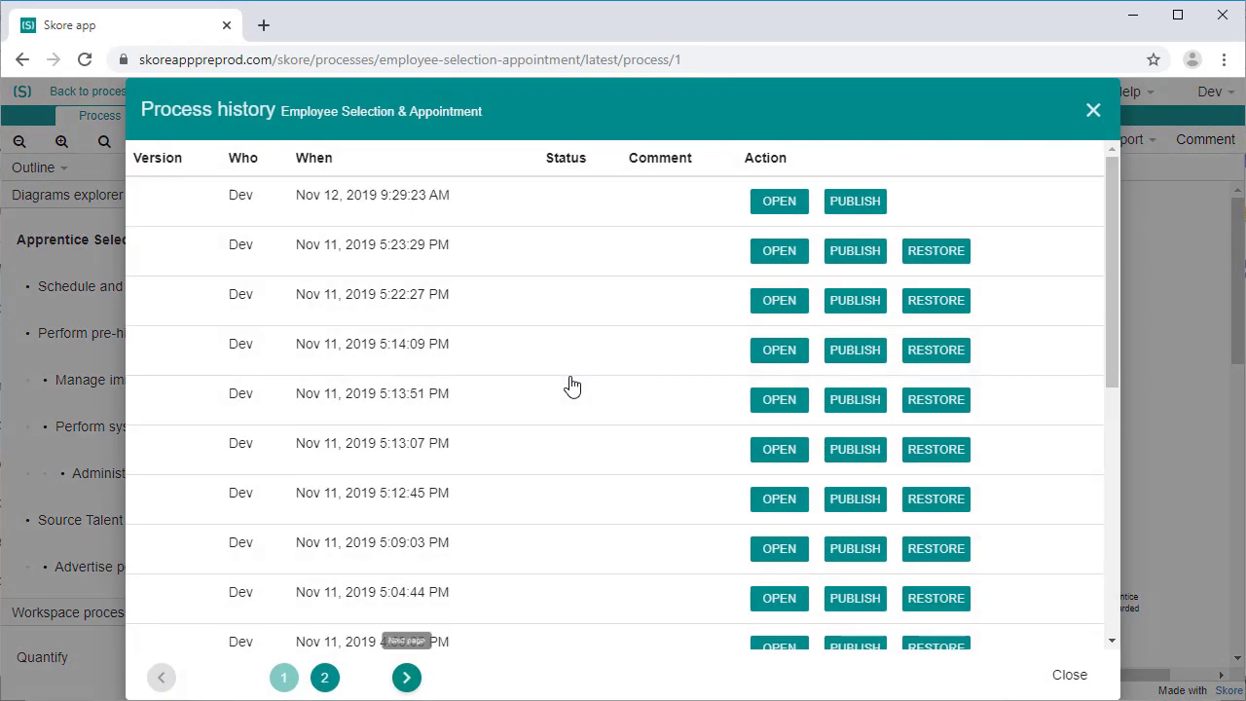
Step: Request the process owner's approval of the latest revision with the comment "Please review and approve this process.", and approve and publish it
{"action": "left_click", "coordinate": [859, 207]}
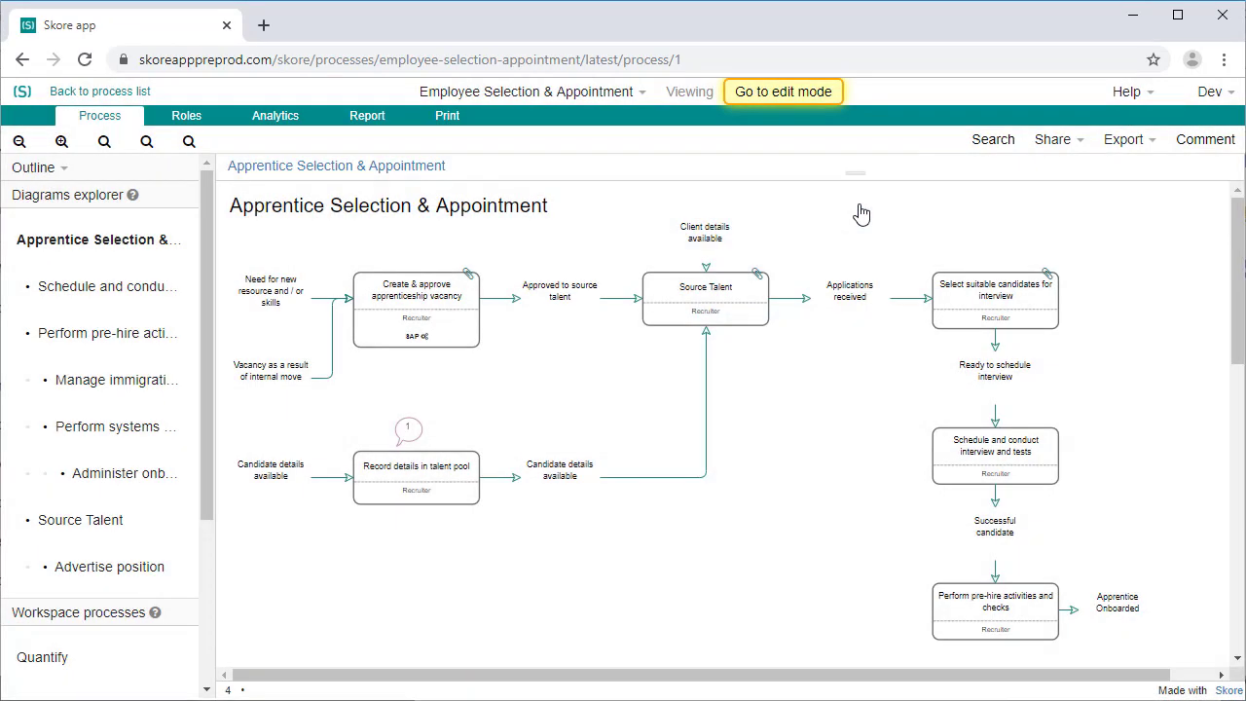
{"action": "left_click", "coordinate": [904, 417]}
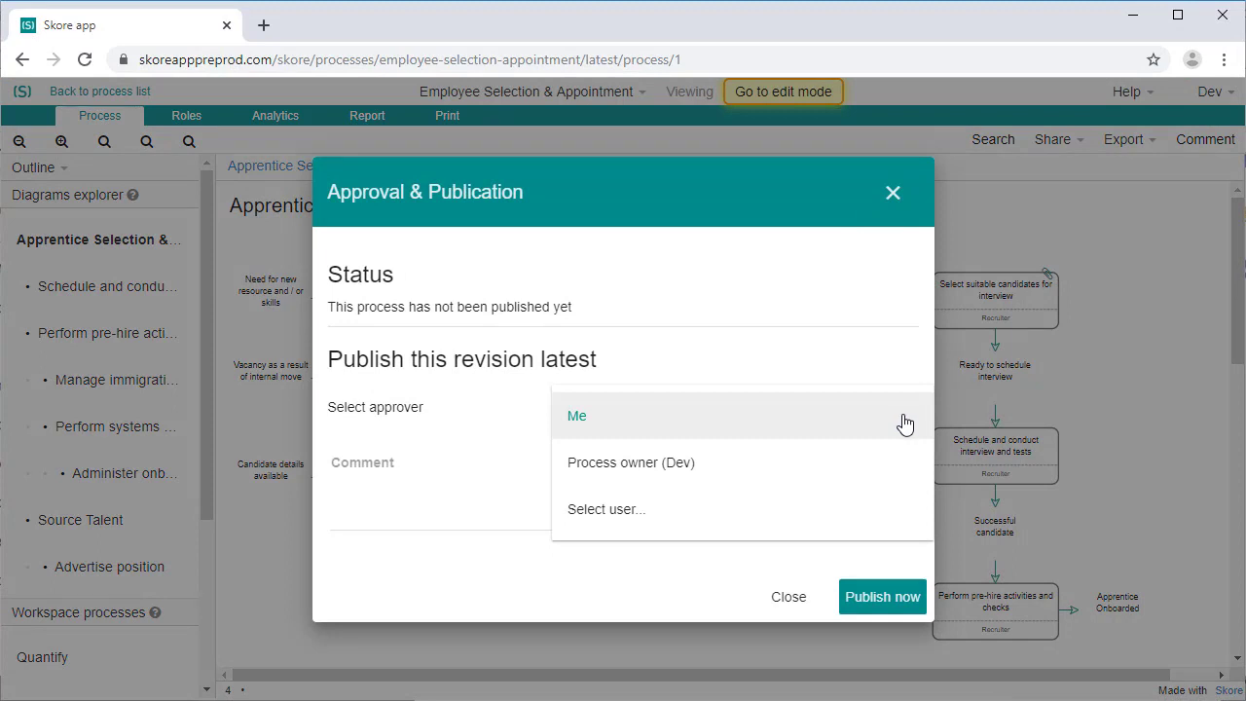
{"action": "left_click", "coordinate": [873, 469]}
{"action": "left_click", "coordinate": [874, 469]}
{"action": "type", "text": "Pleas"}
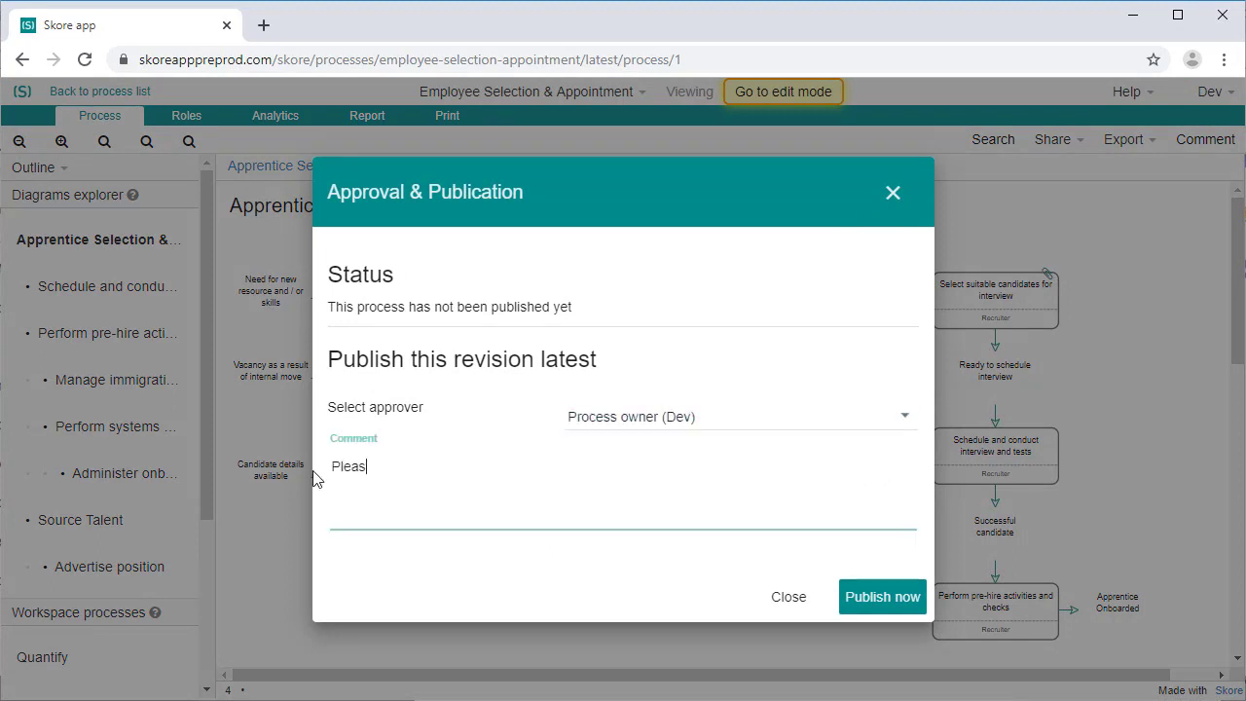
{"action": "type", "text": "e review and approve this process."}
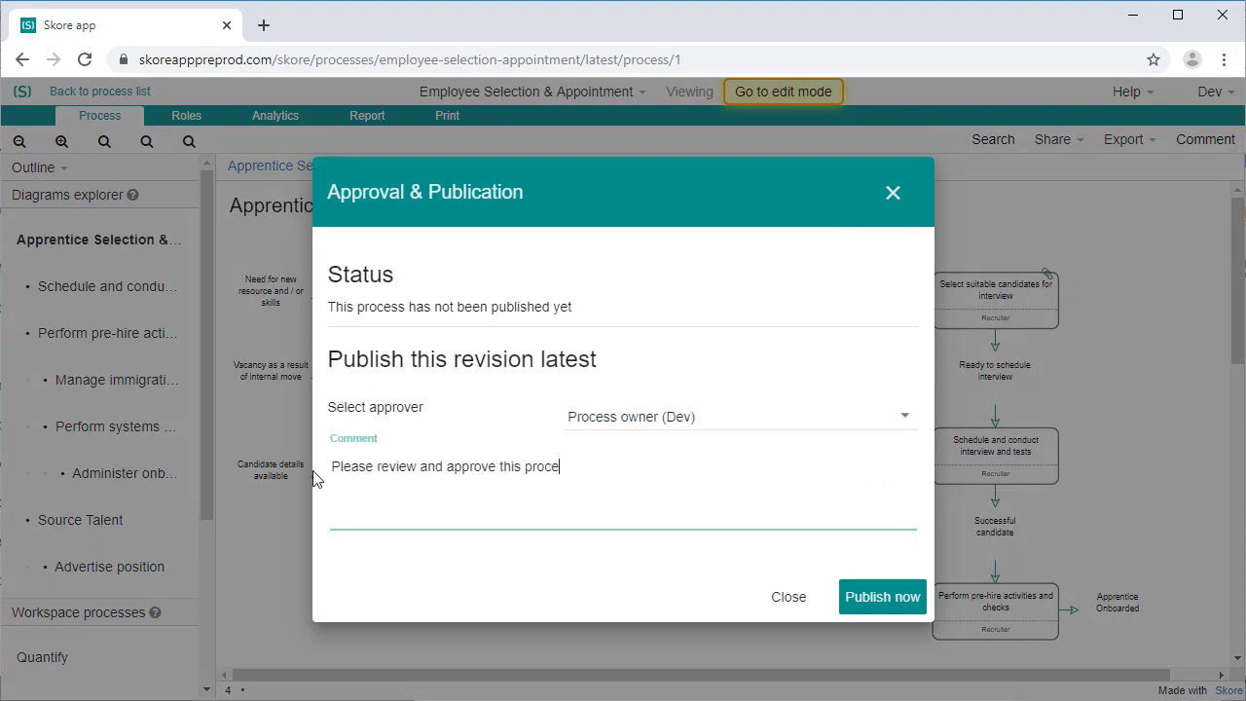
{"action": "left_click", "coordinate": [861, 616]}
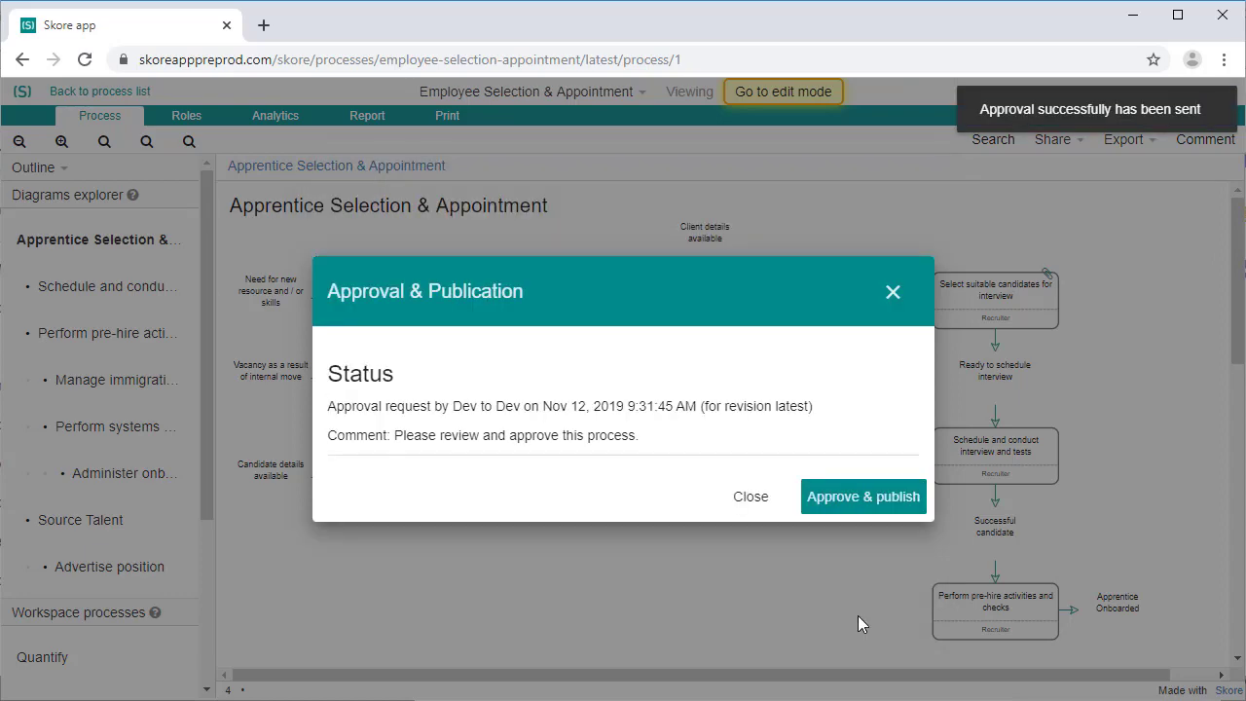
{"action": "left_click", "coordinate": [843, 514]}
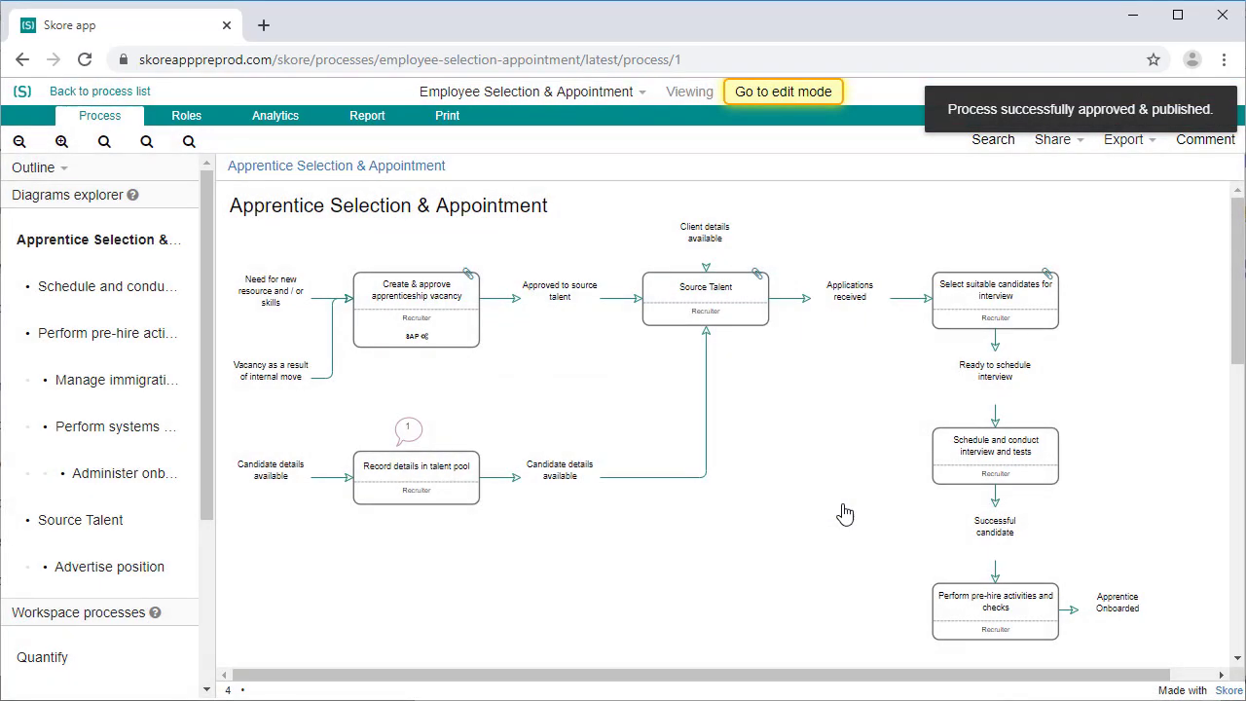